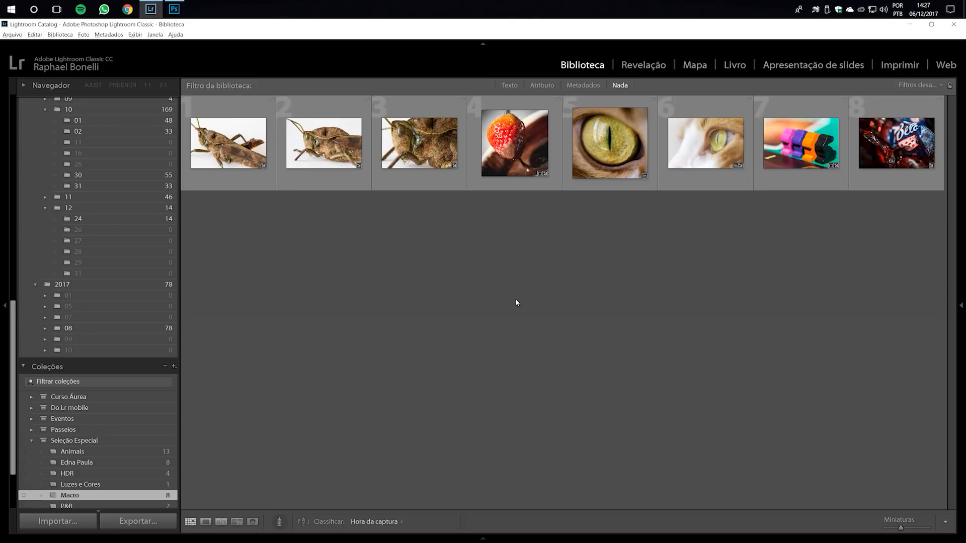
pyautogui.click(174, 9)
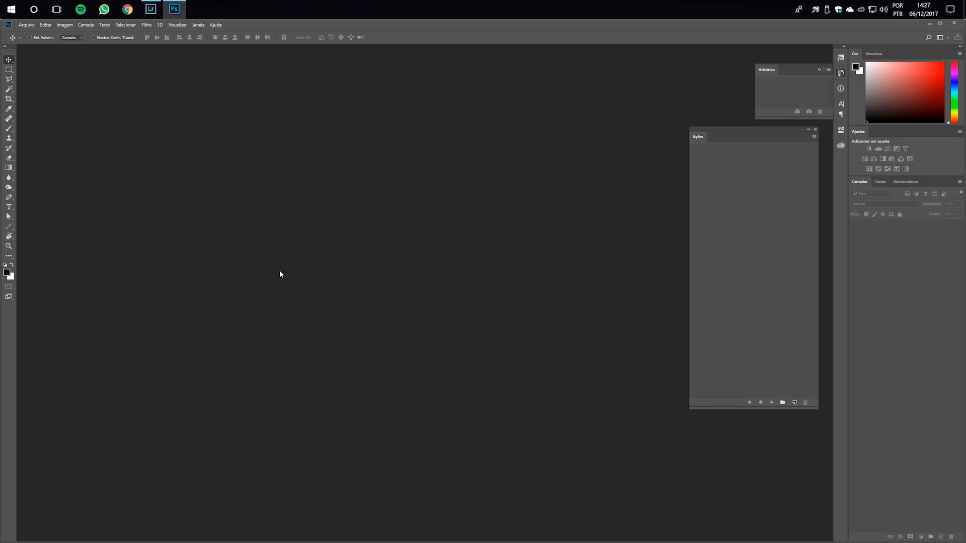
pyautogui.click(151, 9)
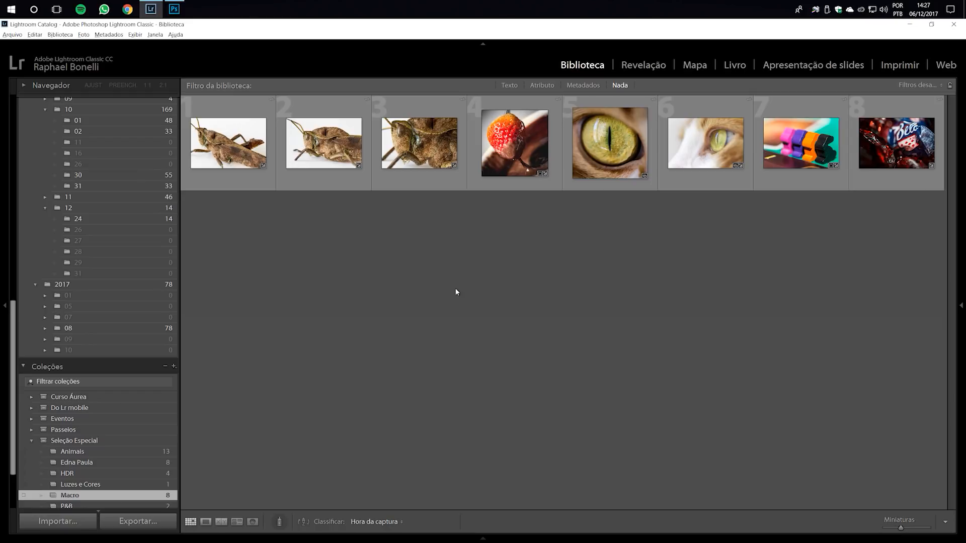
pyautogui.hotkey('alt', 'Tab')
pyautogui.hotkey('alt', 'Tab')
# Switch to Photoshop and check the start workspace option in the General preferences, leaving the settings as they are.
pyautogui.moveTo(172, 10)
pyautogui.click(174, 9)
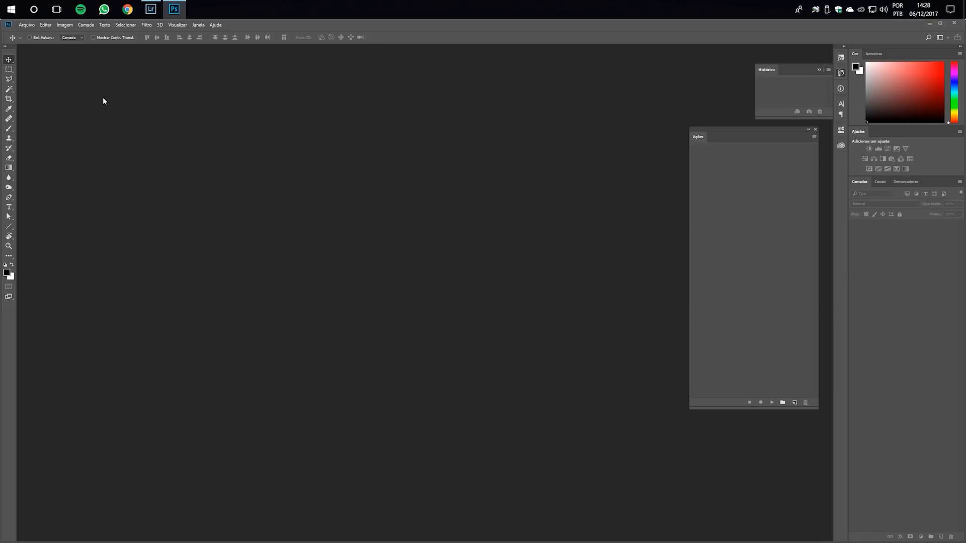
pyautogui.click(45, 25)
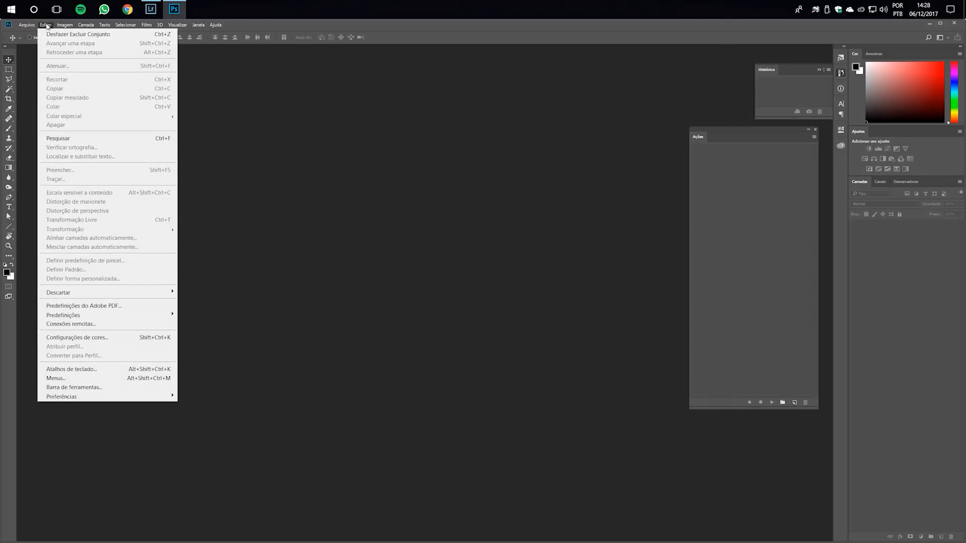
pyautogui.moveTo(86, 399)
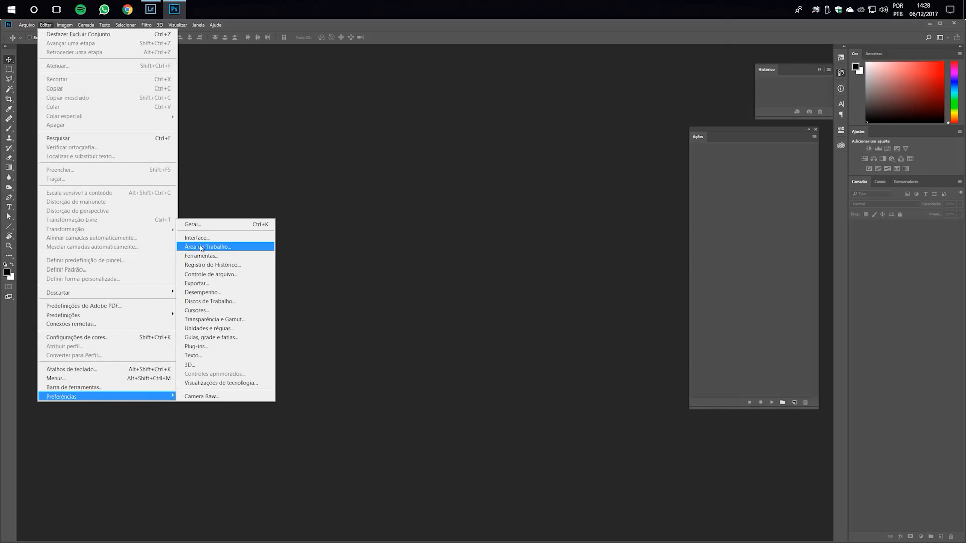
pyautogui.click(201, 225)
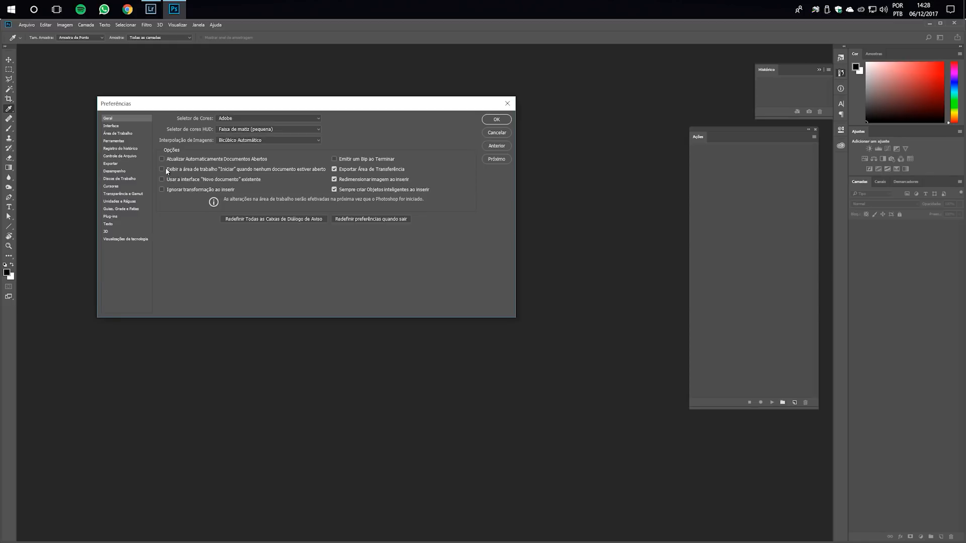
pyautogui.click(493, 135)
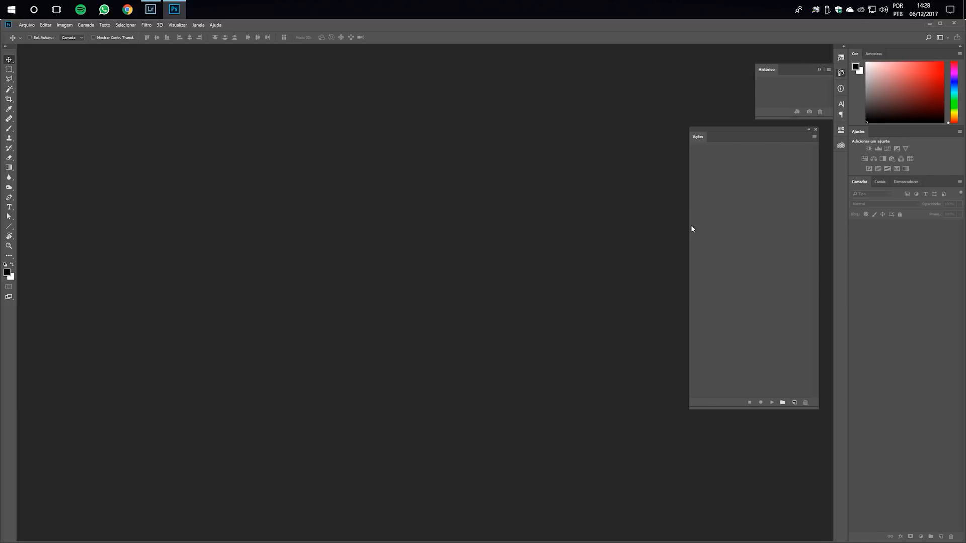
# Switch to Lightroom and prepare the seventh photo's export to a desktop subfolder named Converter para PNG.
pyautogui.click(151, 10)
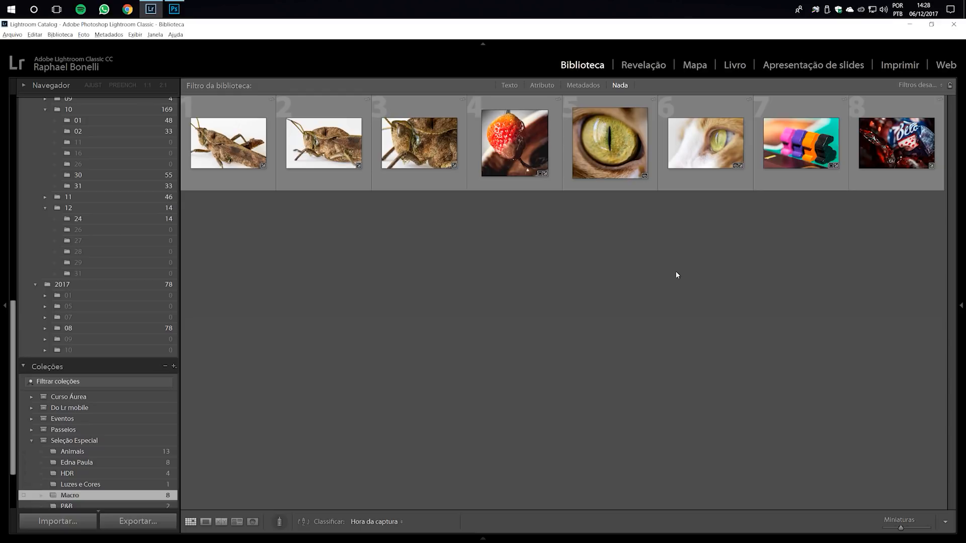
pyautogui.click(797, 148)
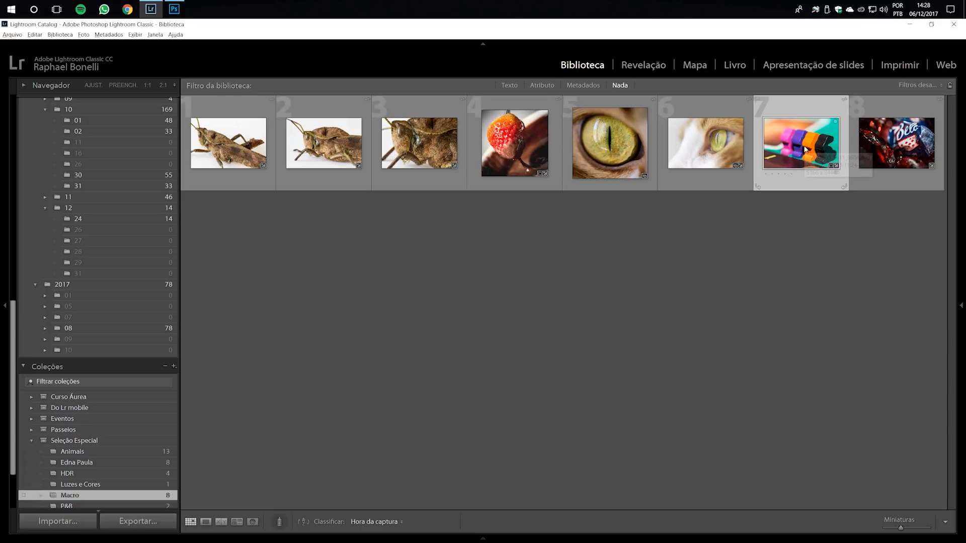
pyautogui.click(138, 523)
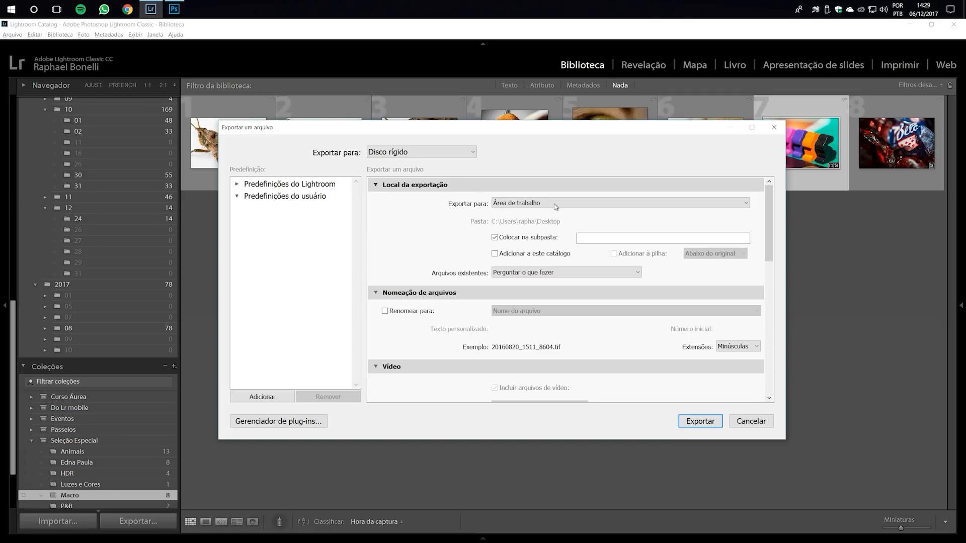
pyautogui.click(609, 240)
pyautogui.write('Converter para PNG')
# Review the remaining export options for file naming, format, image sizing, sharpening, metadata and watermark.
pyautogui.moveTo(770, 222); pyautogui.dragTo(770, 255)
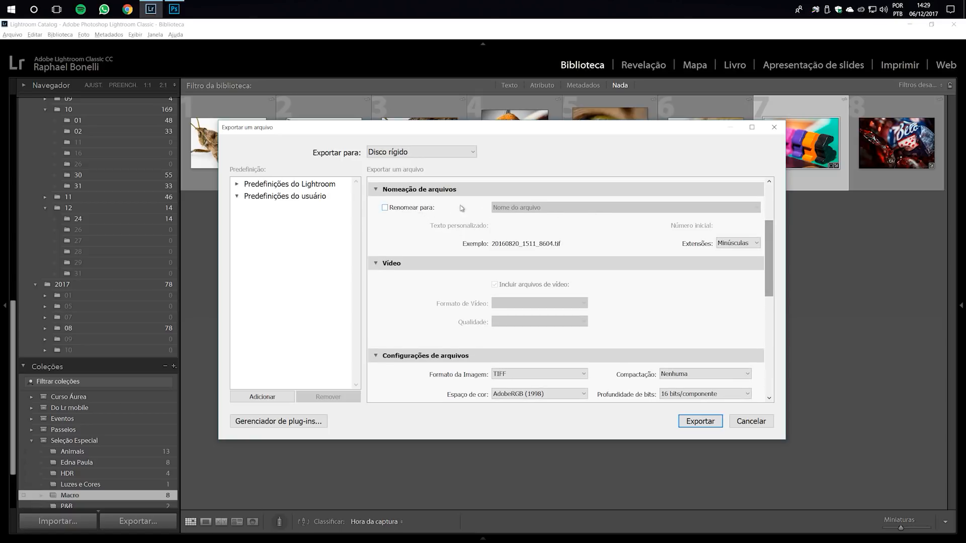
pyautogui.moveTo(771, 248); pyautogui.dragTo(771, 303)
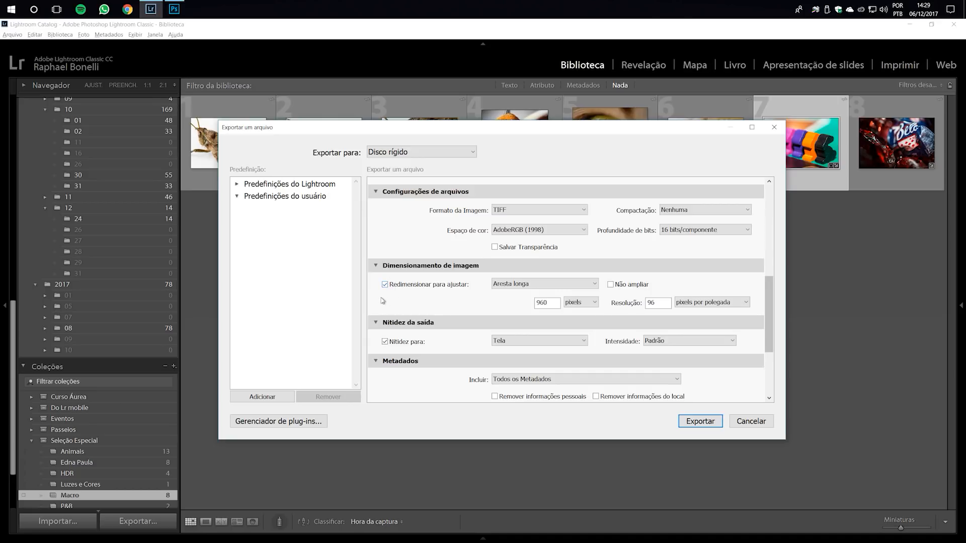
pyautogui.doubleClick(552, 303)
pyautogui.click(552, 303)
pyautogui.moveTo(769, 308); pyautogui.dragTo(770, 362)
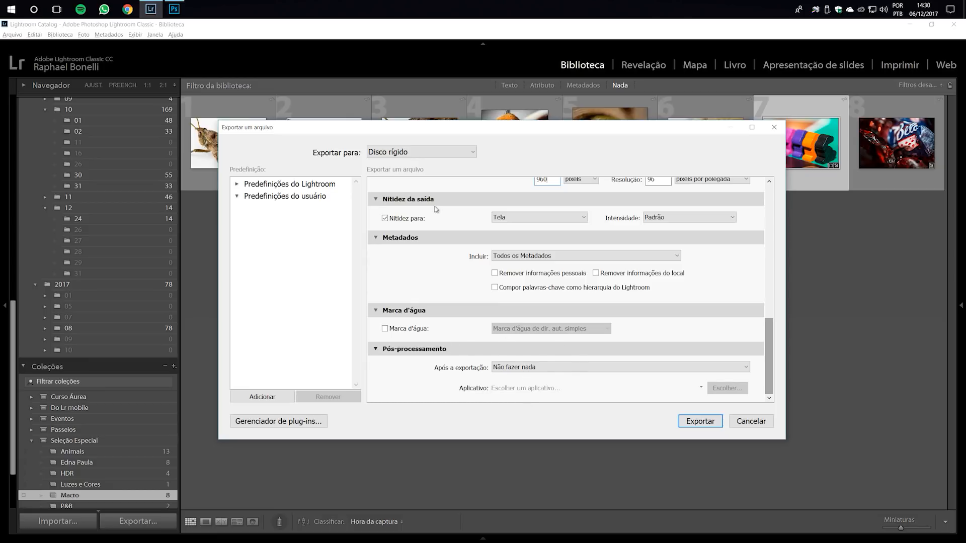
# Save the export settings as a user preset named Converter para PNG and export the photo.
pyautogui.click(261, 398)
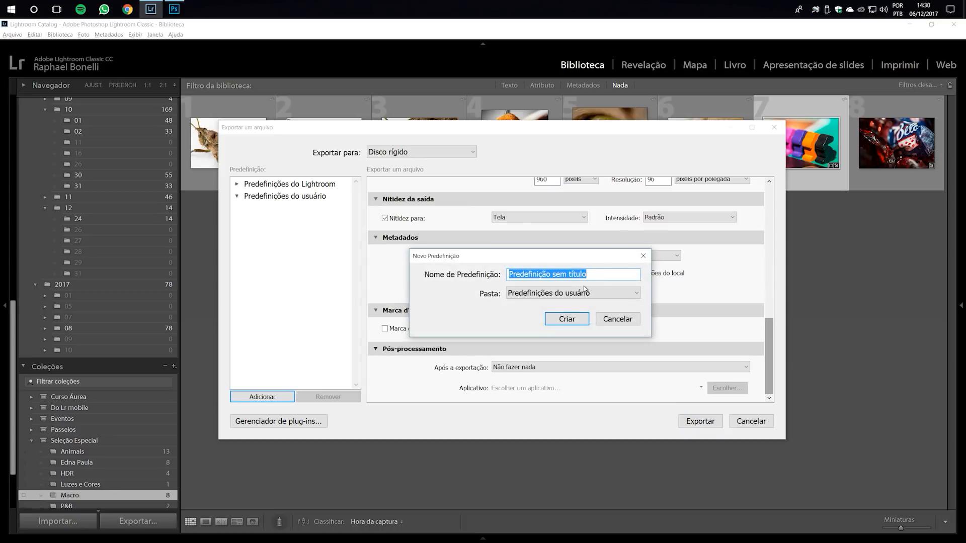
pyautogui.write('Converter para PNG')
pyautogui.click(568, 319)
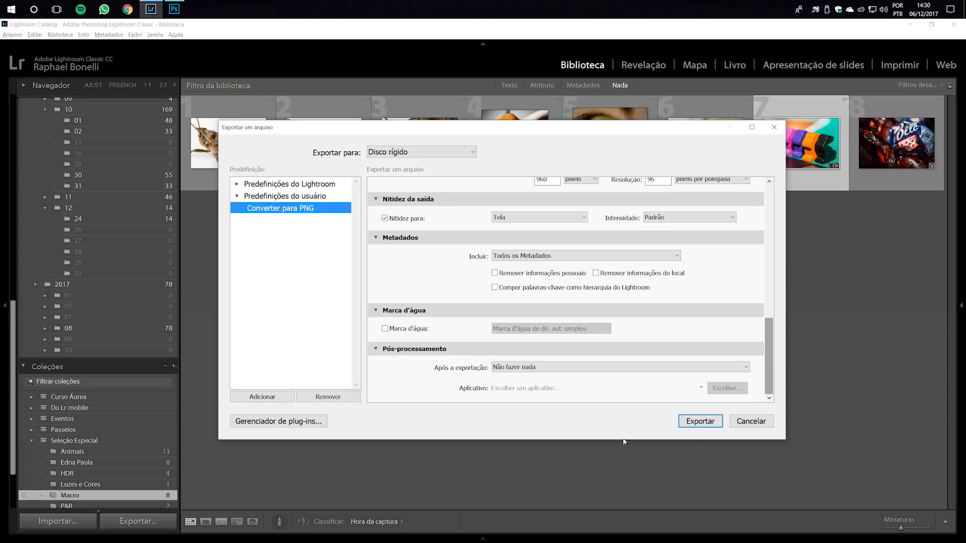
pyautogui.click(700, 421)
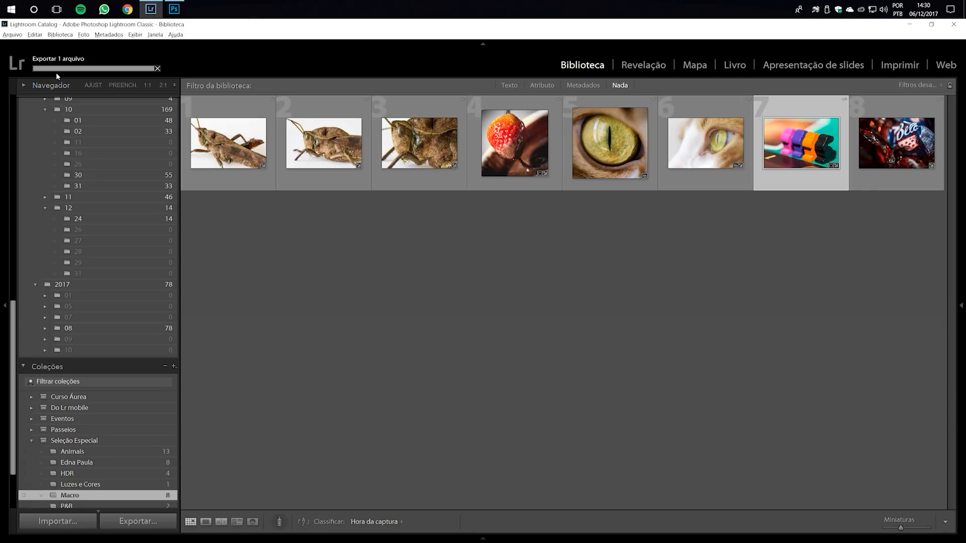
# Open the exported TIFF in Photoshop from the Converter para PNG folder on the desktop.
pyautogui.click(910, 24)
pyautogui.click(924, 25)
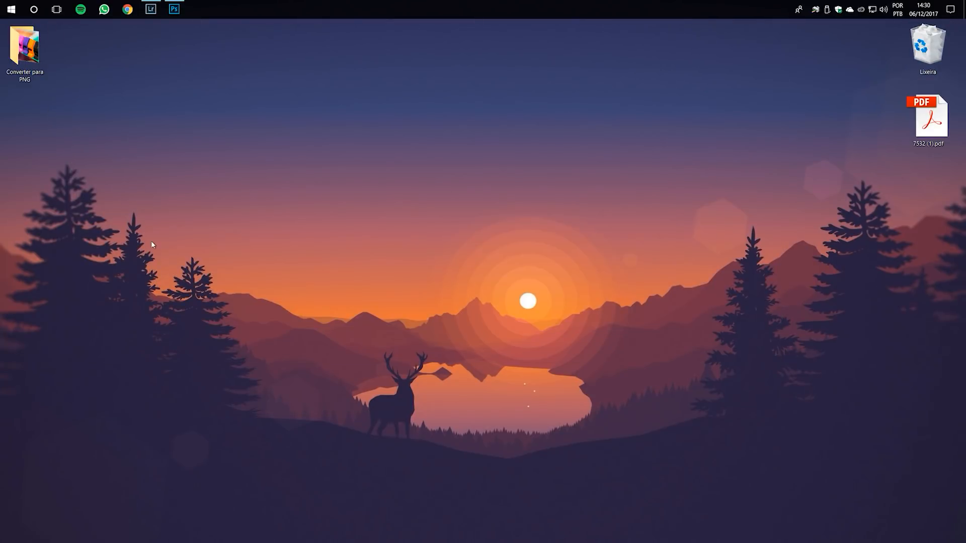
pyautogui.doubleClick(28, 51)
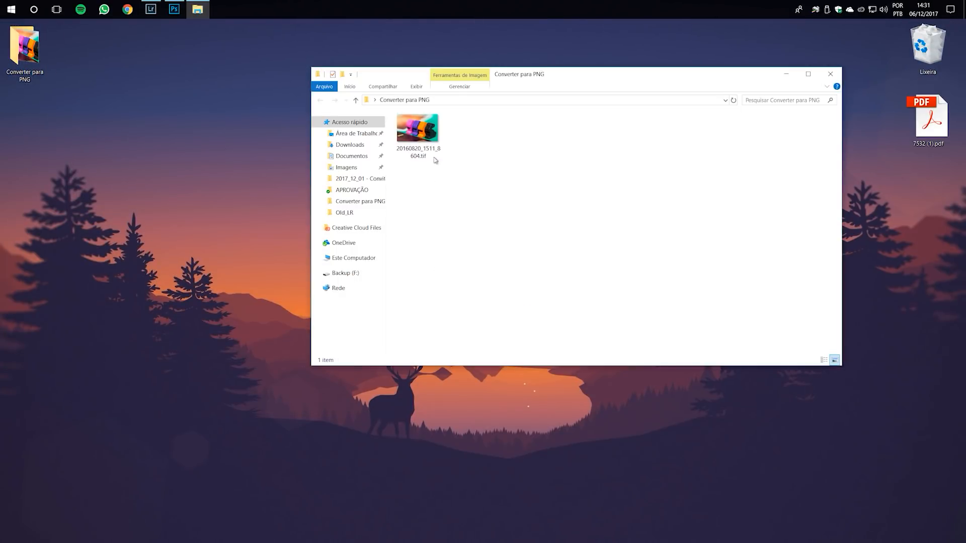
pyautogui.doubleClick(408, 133)
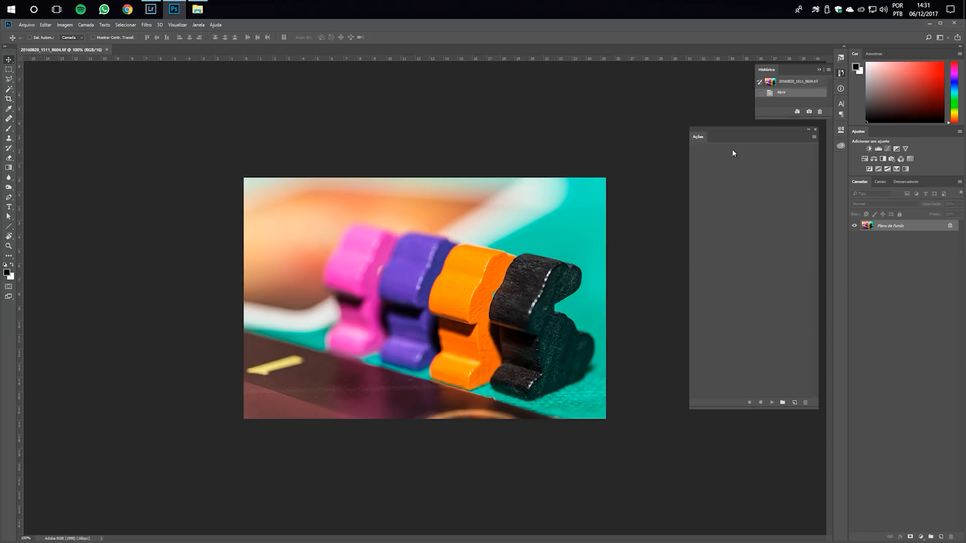
pyautogui.moveTo(740, 127); pyautogui.dragTo(738, 127)
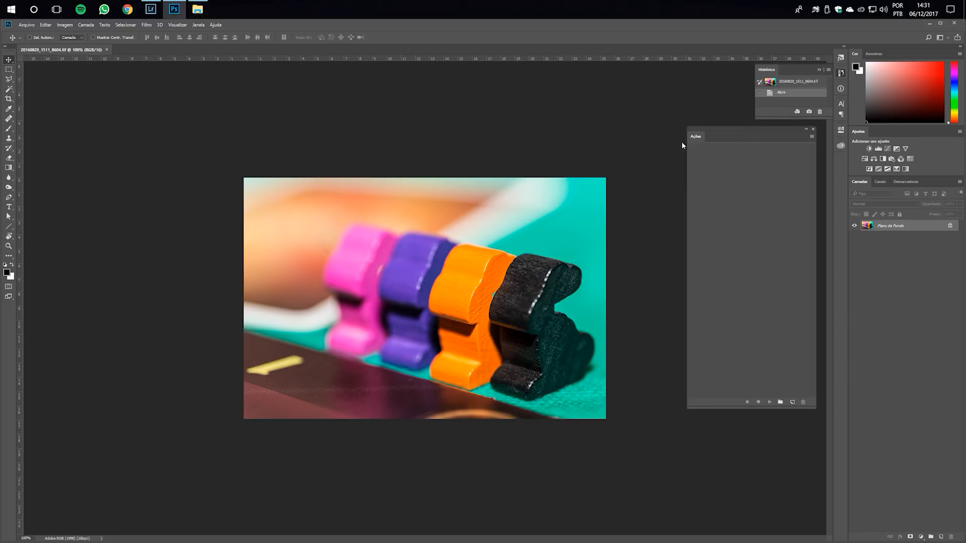
pyautogui.click(199, 25)
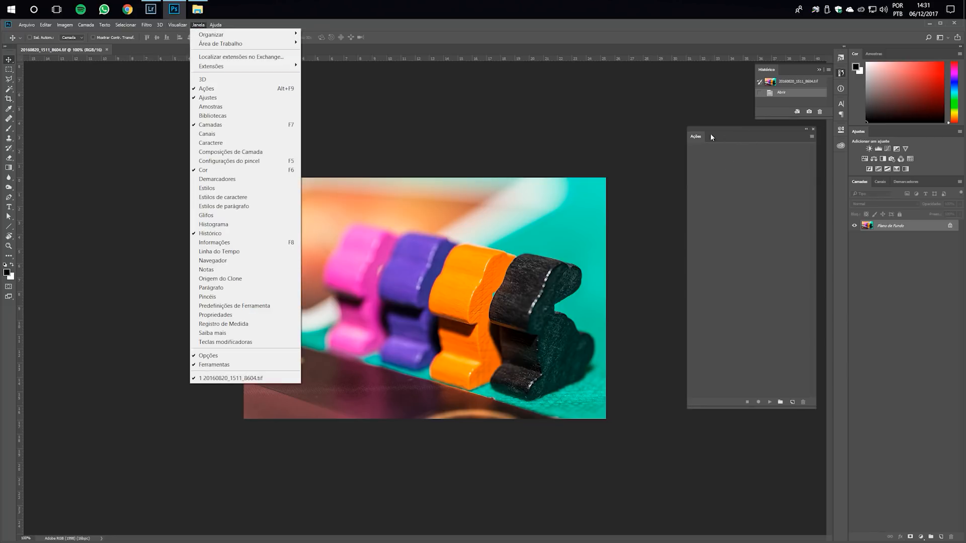
pyautogui.click(666, 48)
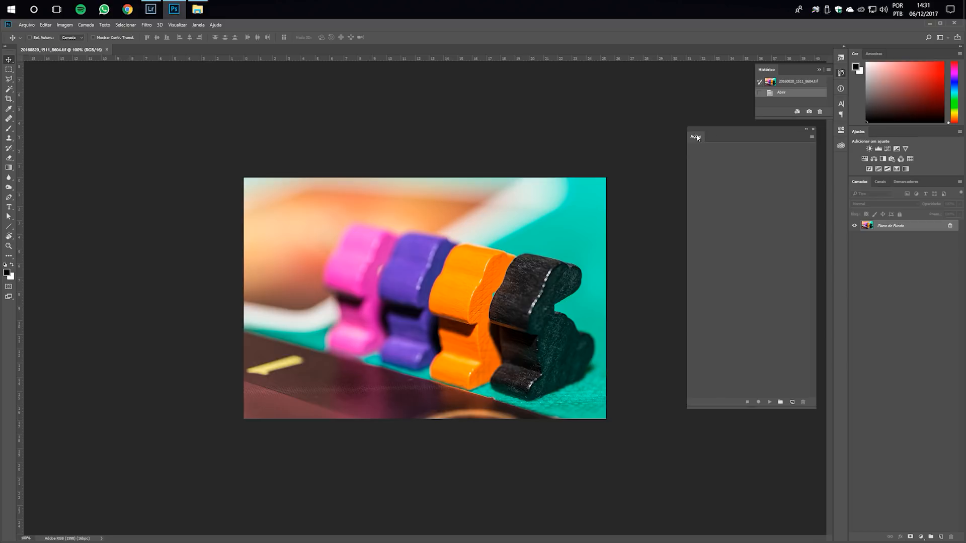
# Create a new action named Converter para PNG and start recording it.
pyautogui.click(792, 403)
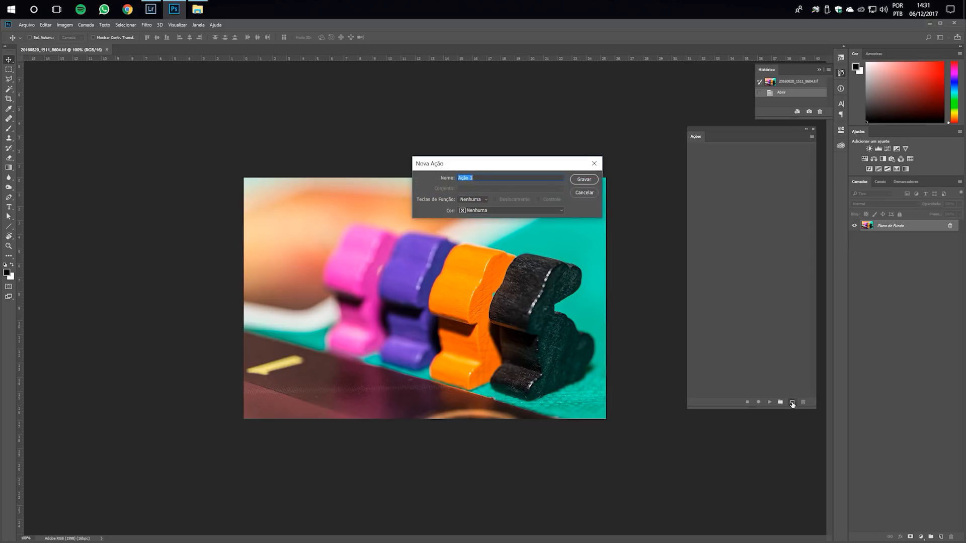
pyautogui.write('Converter para PNG')
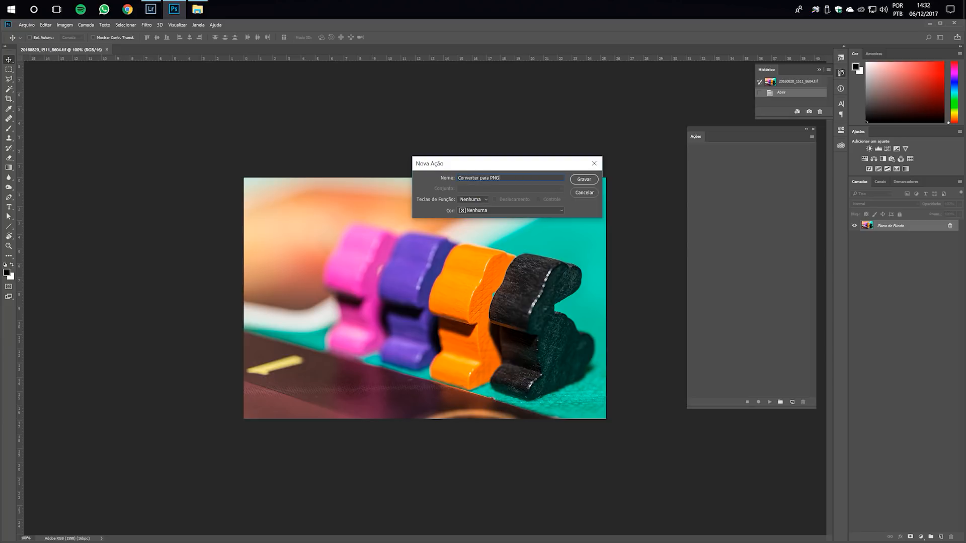
pyautogui.click(583, 179)
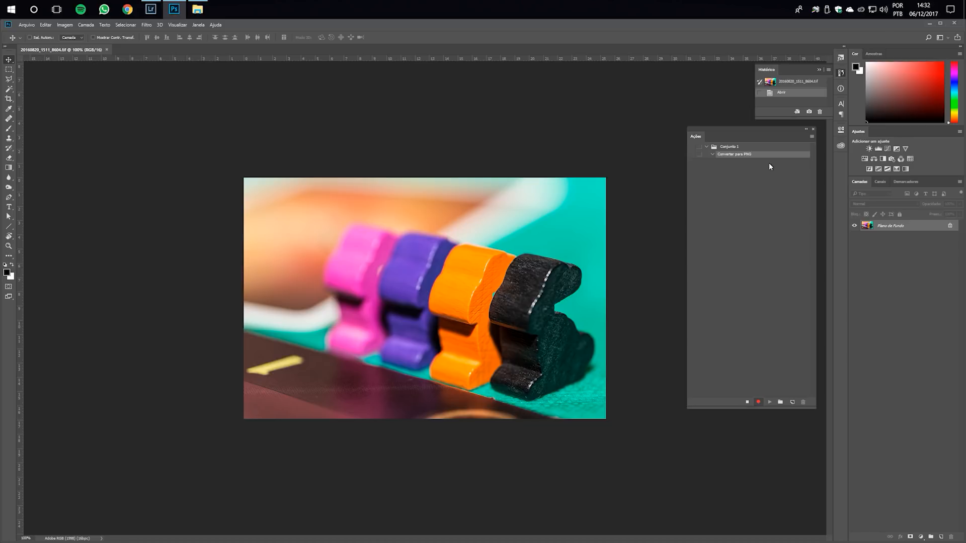
# Set up a Save for Web export with the PNG-24 preset, transparency off and conversion to sRGB on.
pyautogui.click(27, 25)
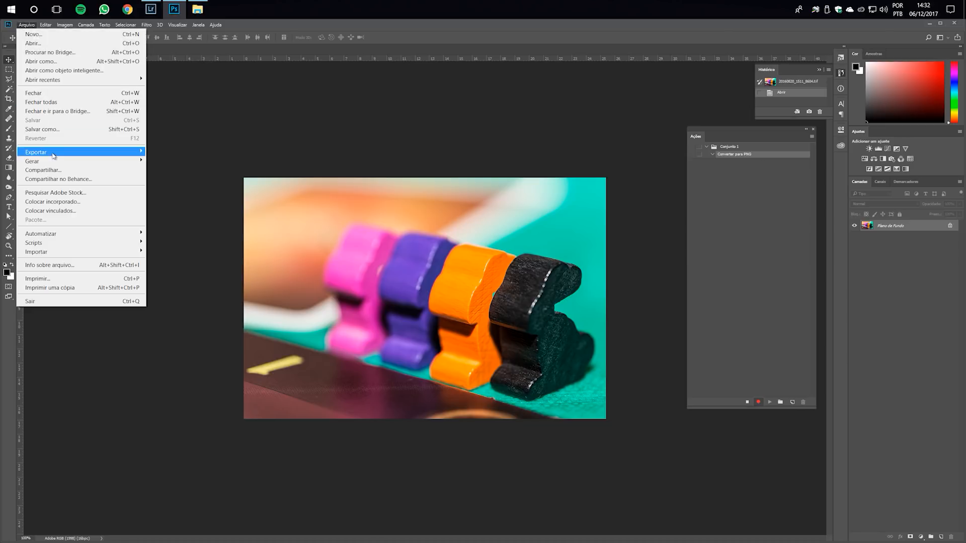
pyautogui.moveTo(53, 156)
pyautogui.click(206, 188)
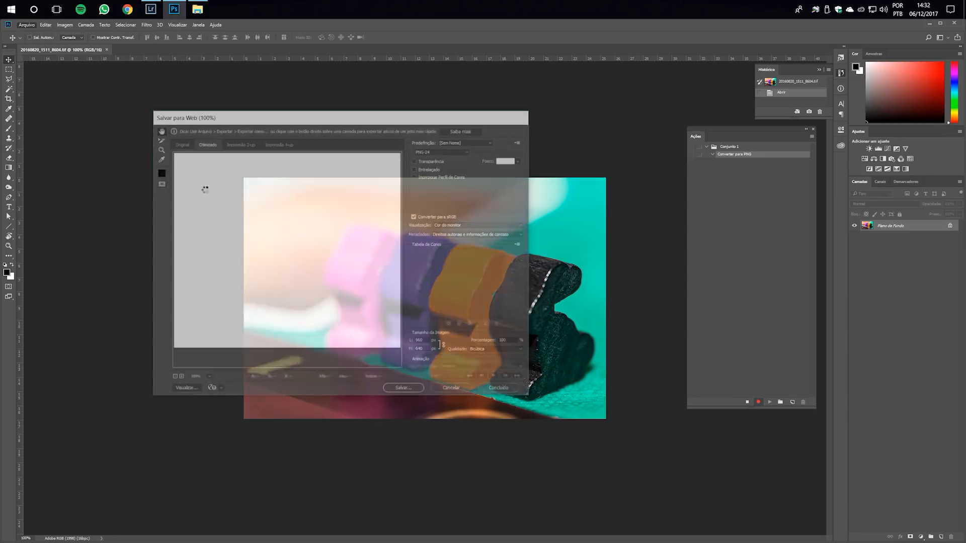
pyautogui.click(464, 141)
pyautogui.click(464, 205)
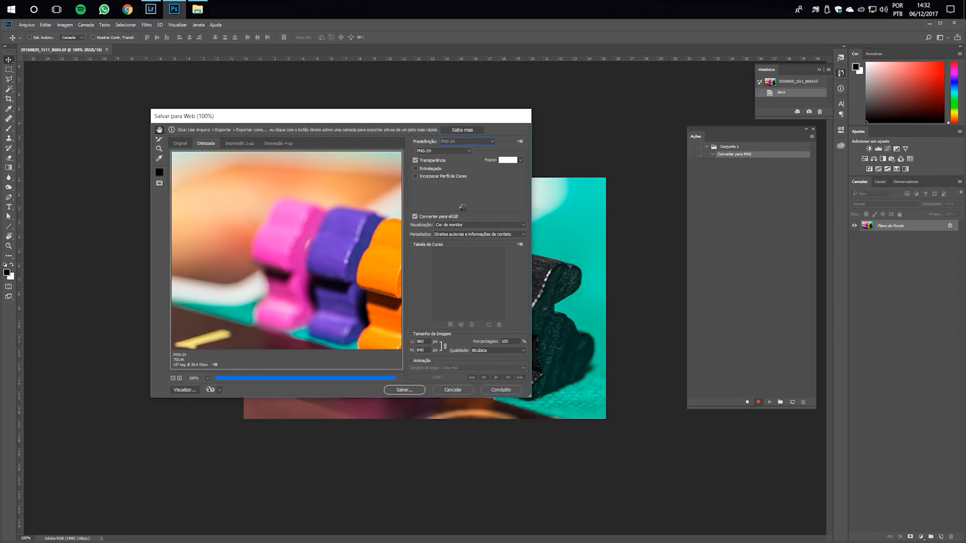
pyautogui.click(415, 161)
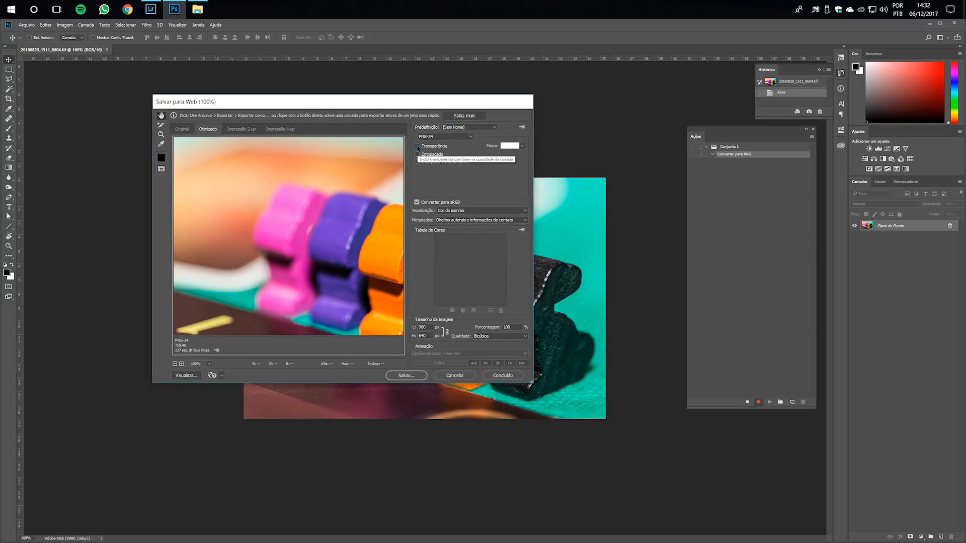
pyautogui.click(416, 202)
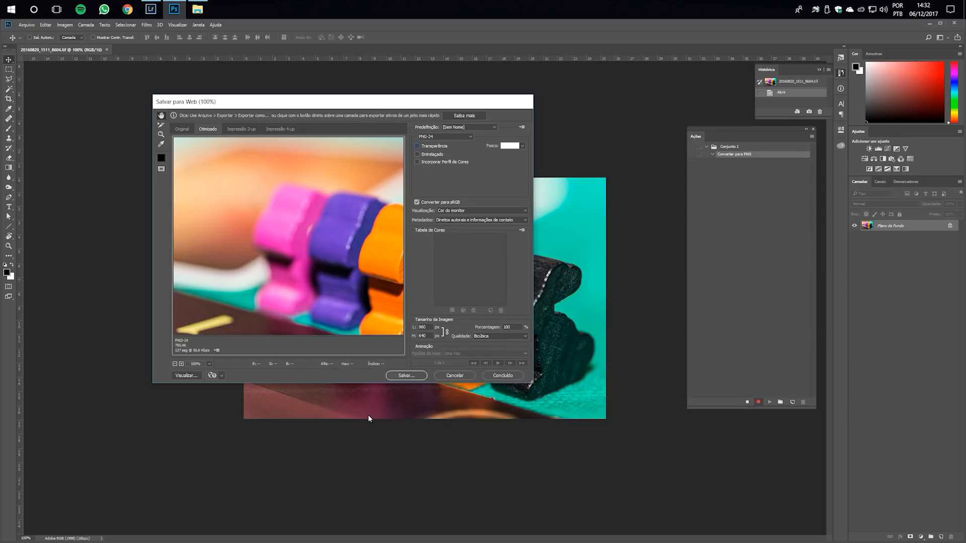
# Save the PNG in the desktop folder Converter para PNG and close the TIFF without saving changes.
pyautogui.click(404, 376)
pyautogui.click(199, 186)
pyautogui.click(330, 238)
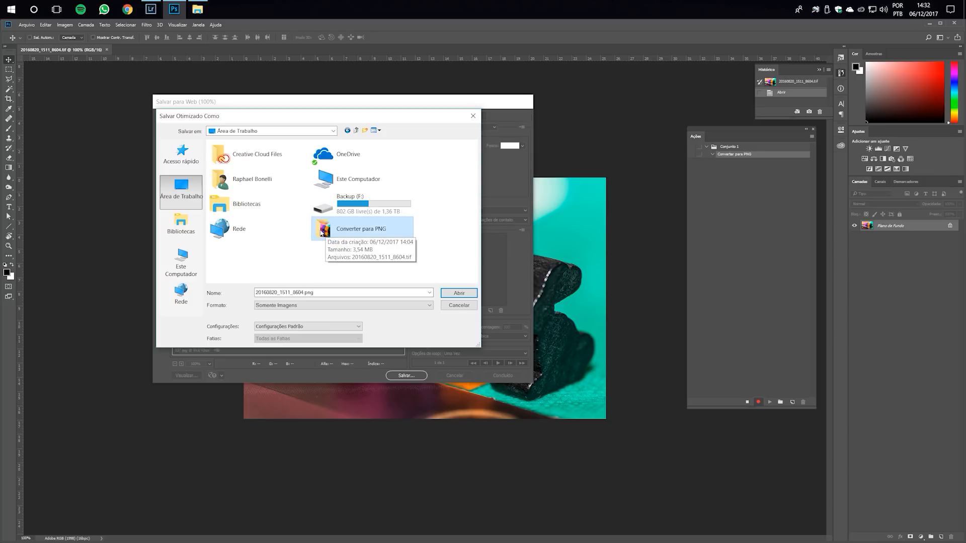
pyautogui.doubleClick(321, 232)
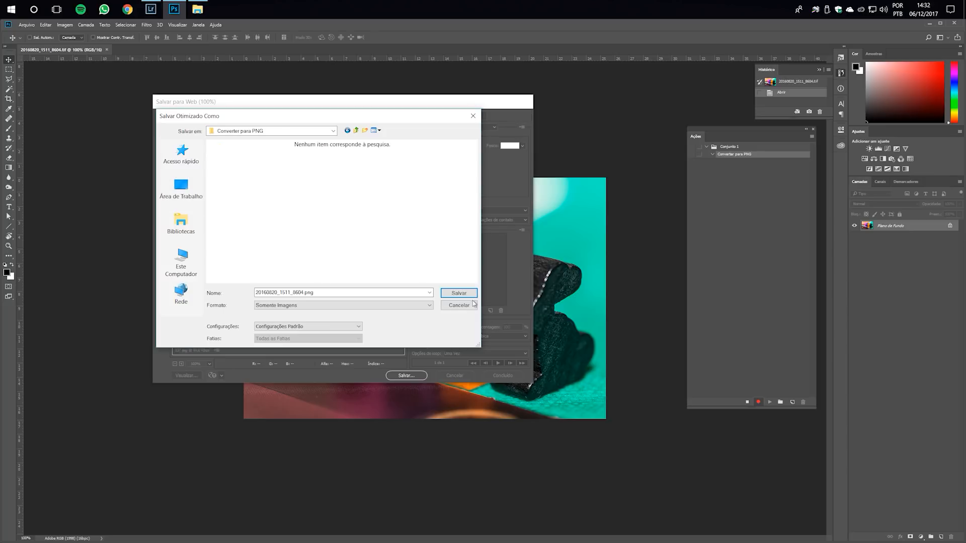
pyautogui.click(459, 294)
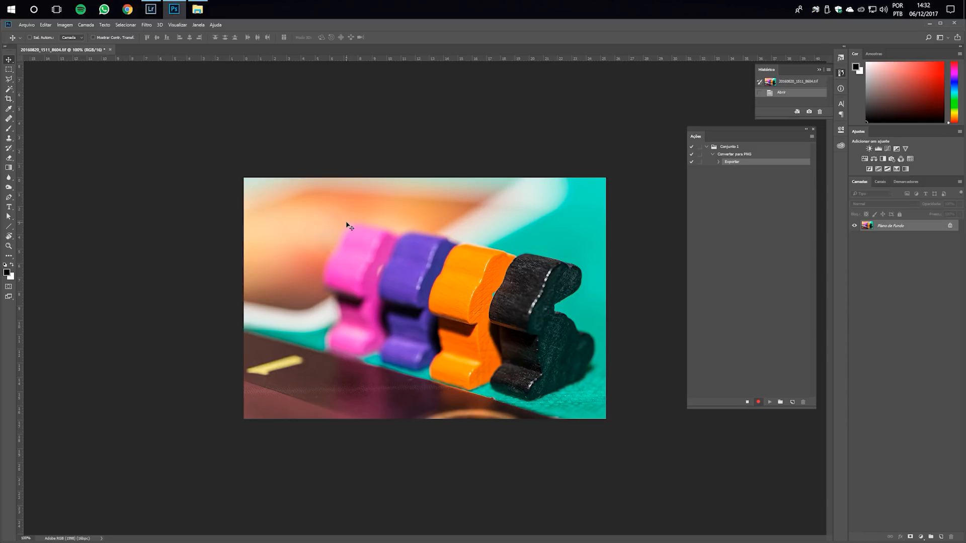
pyautogui.click(111, 50)
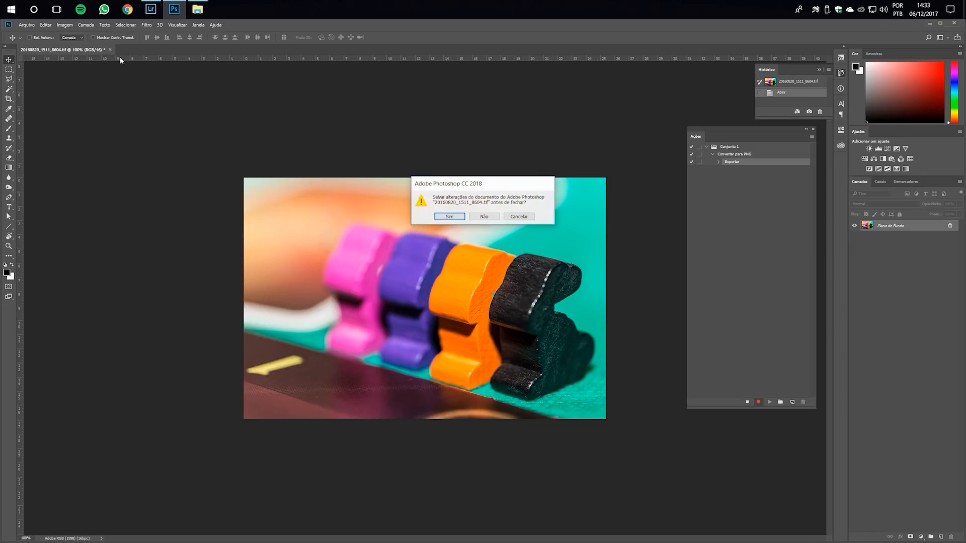
pyautogui.click(482, 218)
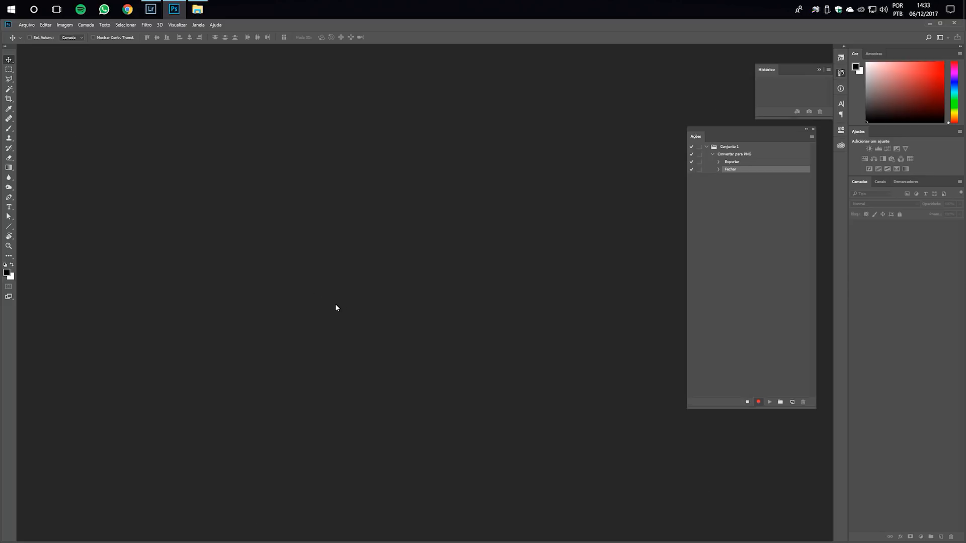
# Stop recording and create a droplet from the Converter para PNG action, saved on the desktop as Converter PNG.exe.
pyautogui.click(747, 402)
pyautogui.click(27, 25)
pyautogui.moveTo(57, 156)
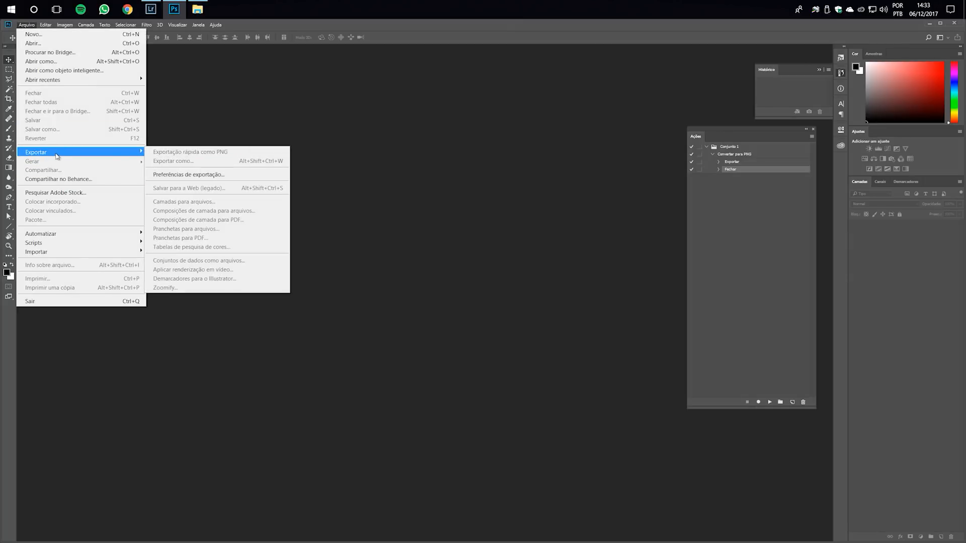
pyautogui.moveTo(55, 234)
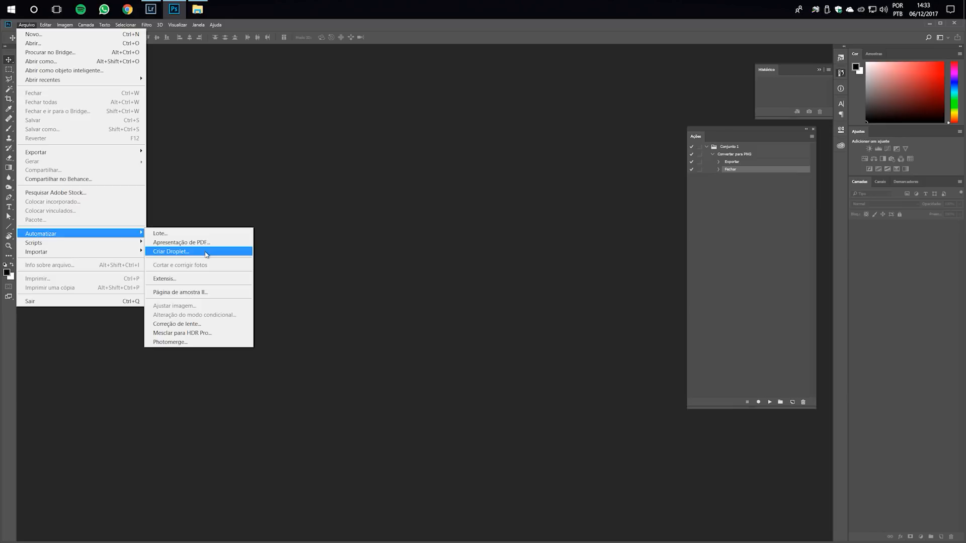
pyautogui.click(206, 253)
pyautogui.moveTo(368, 221); pyautogui.dragTo(386, 188)
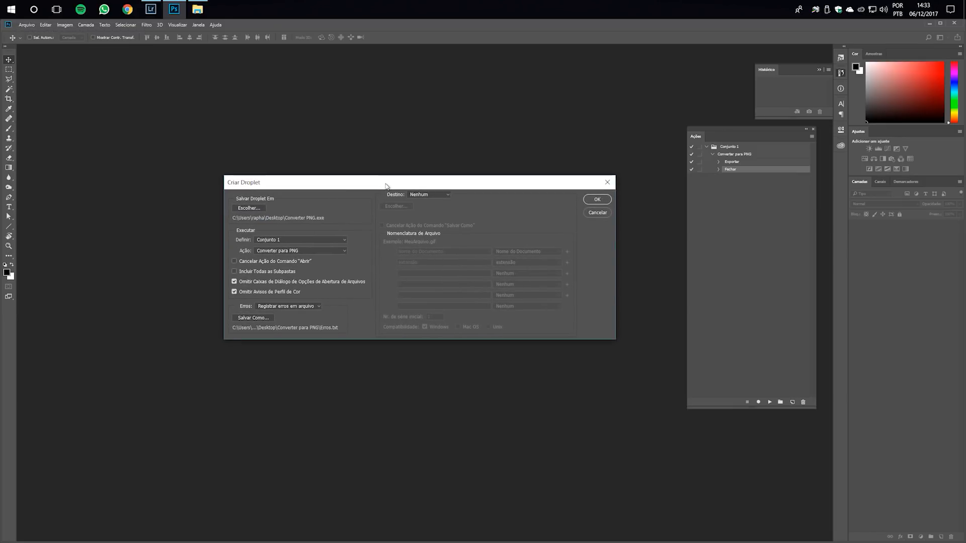
pyautogui.click(248, 209)
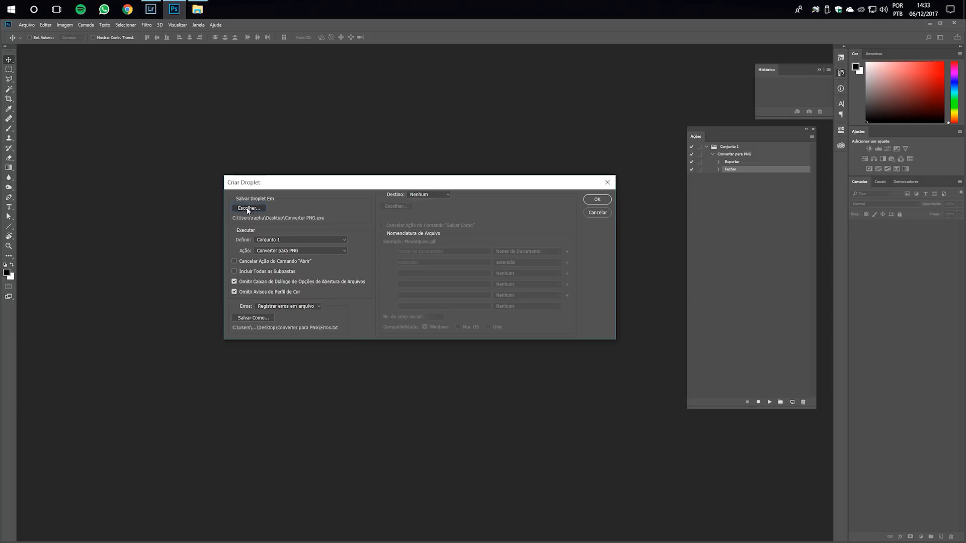
pyautogui.click(263, 260)
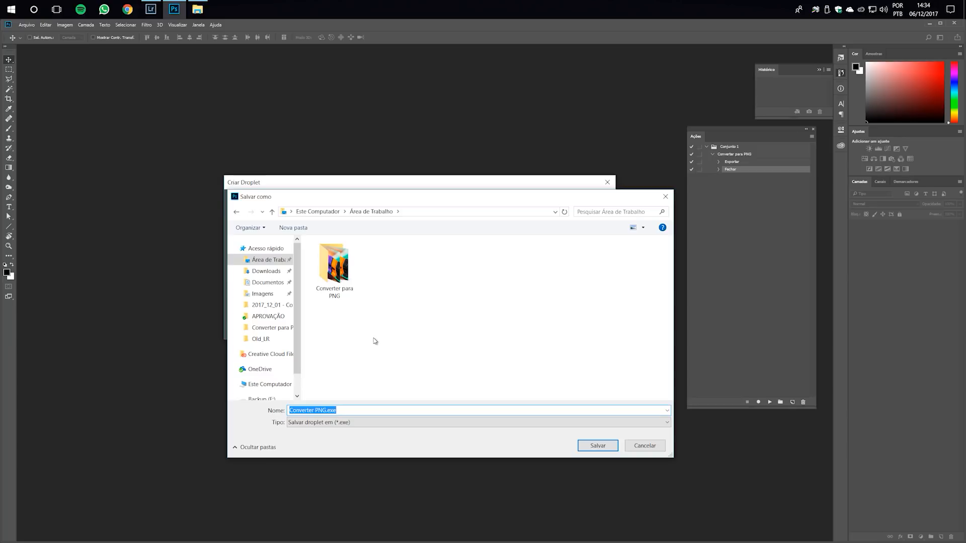
pyautogui.click(603, 449)
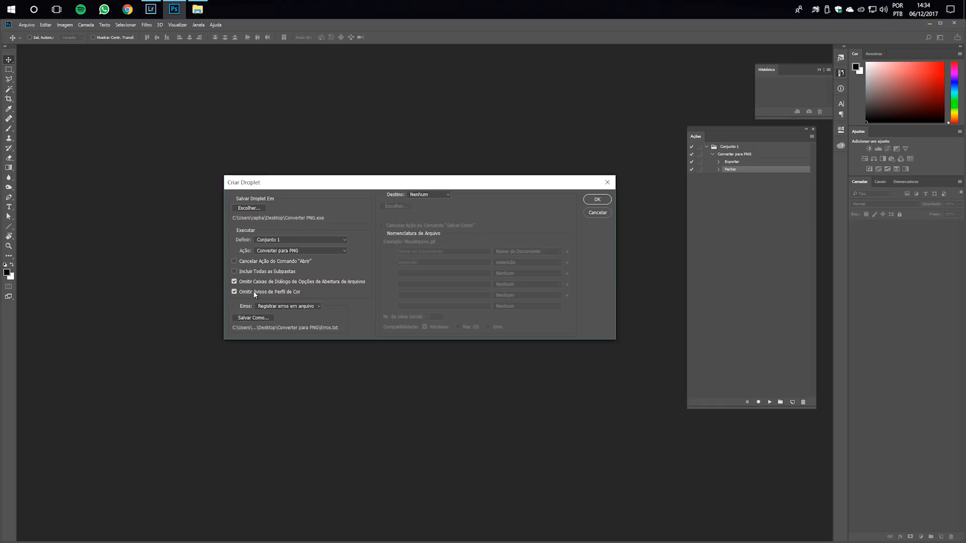
pyautogui.click(597, 200)
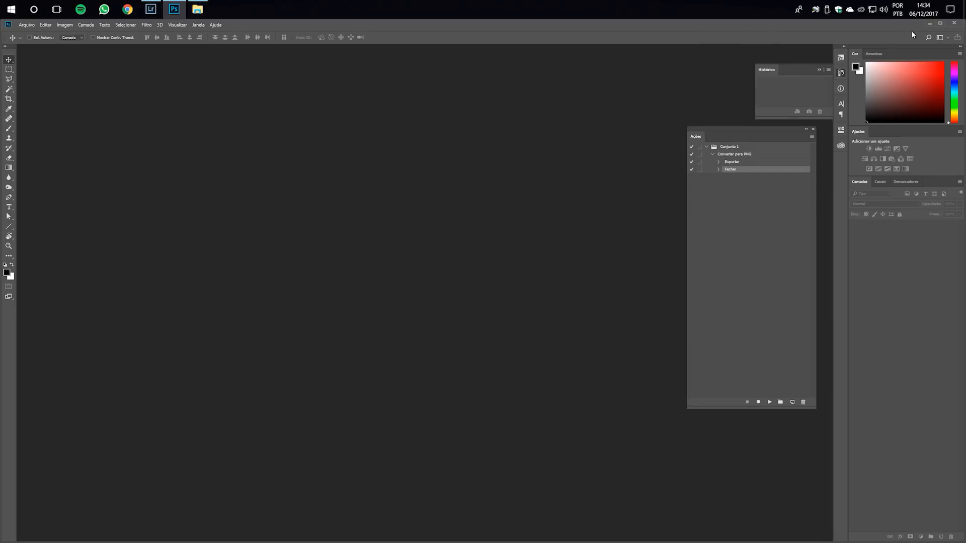
# Delete the PNG and TIFF files from the Converter para PNG folder and close its window.
pyautogui.click(929, 23)
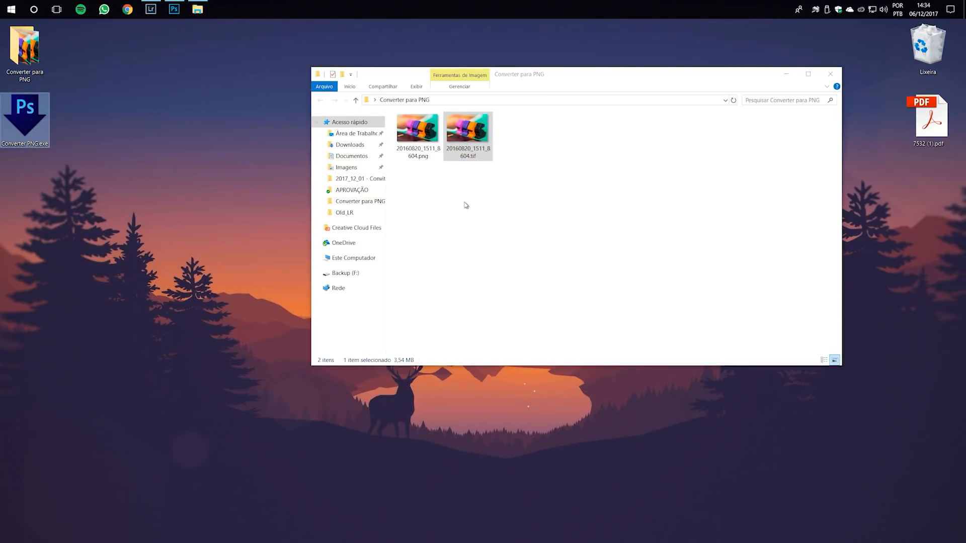
pyautogui.click(436, 159)
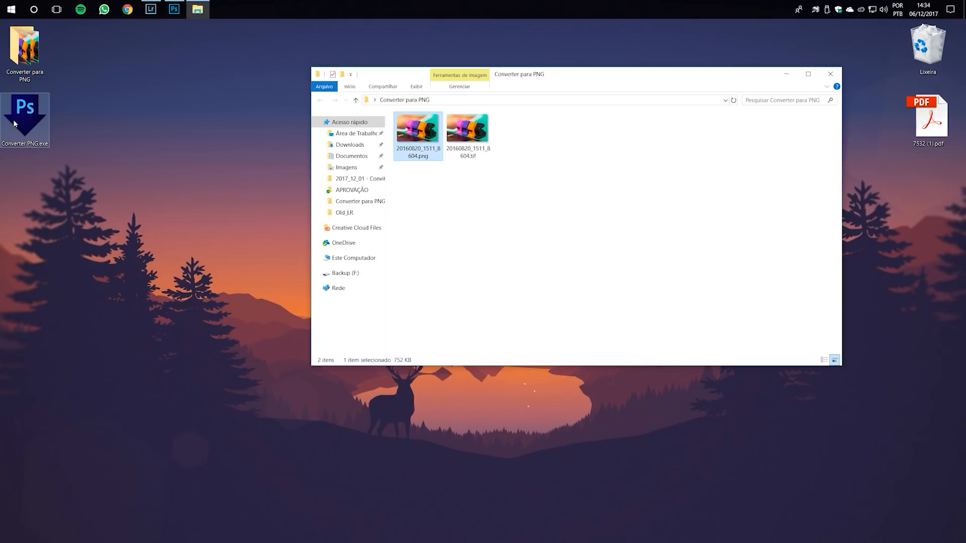
pyautogui.click(174, 9)
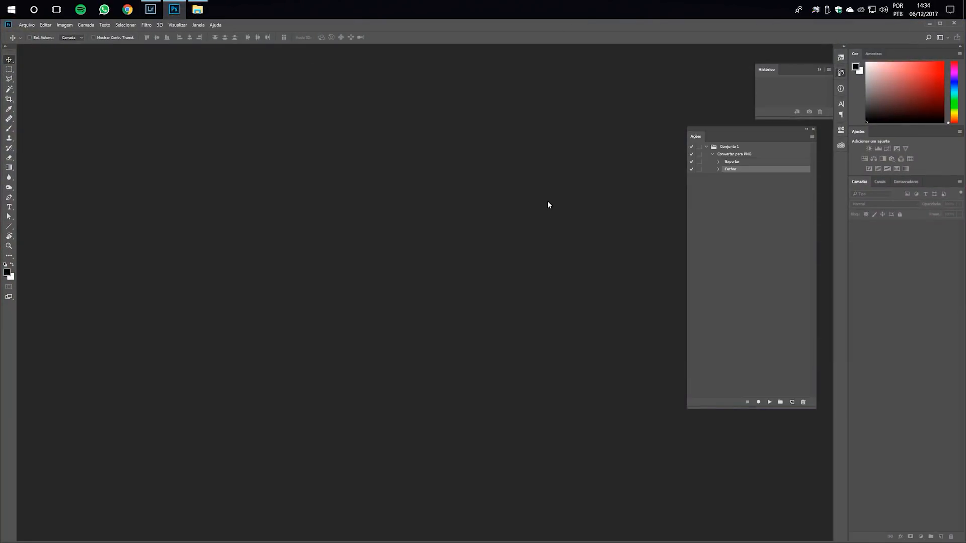
pyautogui.click(929, 23)
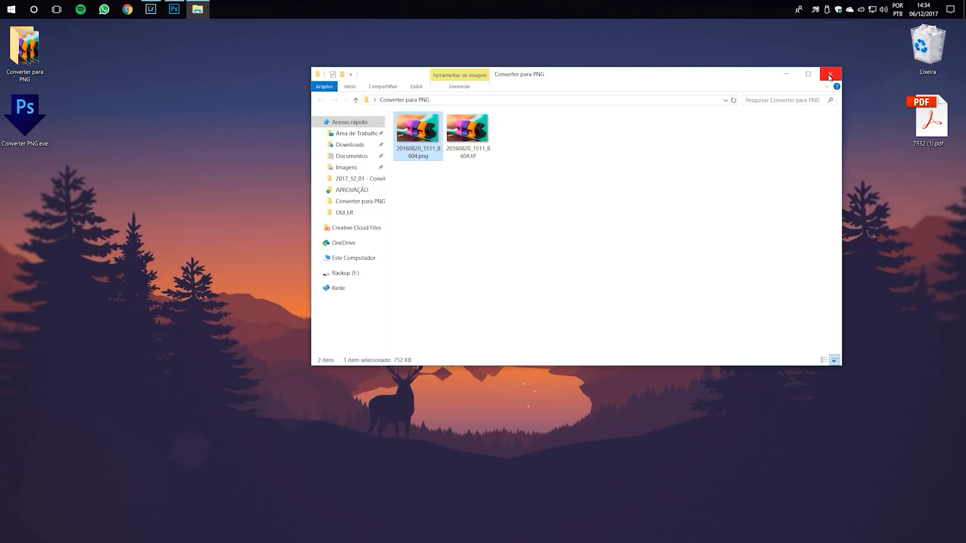
pyautogui.moveTo(630, 168); pyautogui.dragTo(941, 60)
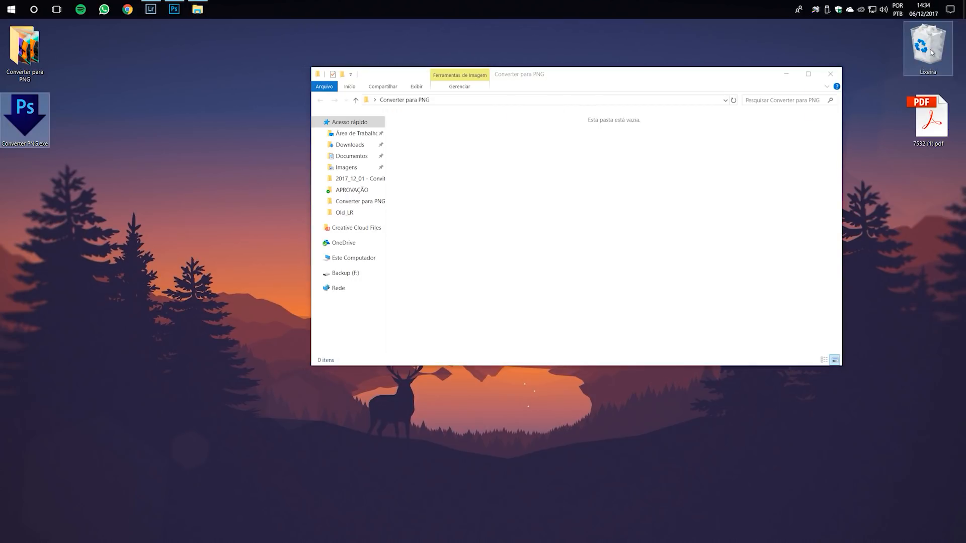
pyautogui.click(831, 75)
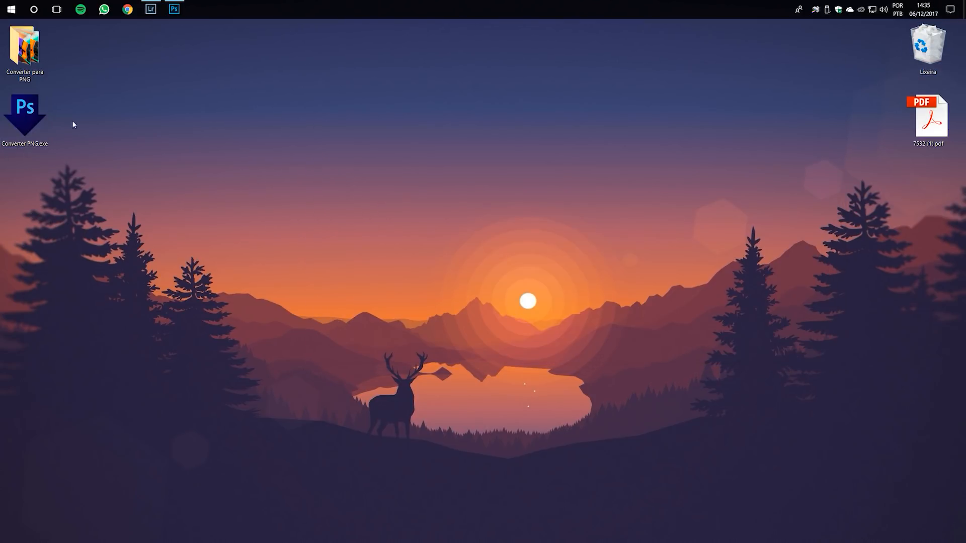
# Switch to Lightroom and select the grasshopper close-up, the white cat's eye photo and the coloured markers photo in the Macro collection.
pyautogui.click(149, 10)
pyautogui.click(685, 160)
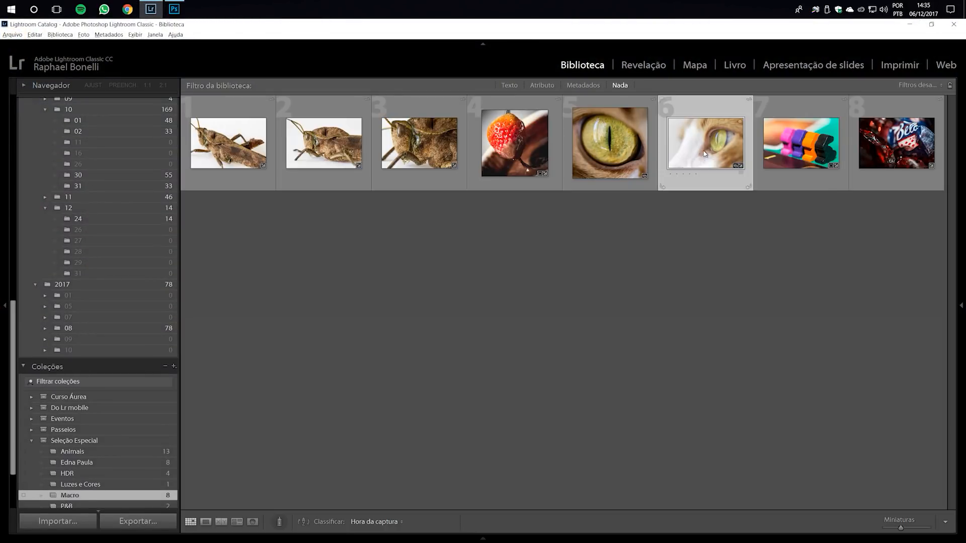
pyautogui.keyDown('ctrl'); pyautogui.click(803, 151); pyautogui.keyUp('ctrl')
pyautogui.keyDown('ctrl'); pyautogui.click(325, 146); pyautogui.keyUp('ctrl')
pyautogui.click(444, 150)
pyautogui.keyDown('ctrl'); pyautogui.click(704, 139); pyautogui.keyUp('ctrl')
pyautogui.keyDown('ctrl'); pyautogui.click(796, 139); pyautogui.keyUp('ctrl')
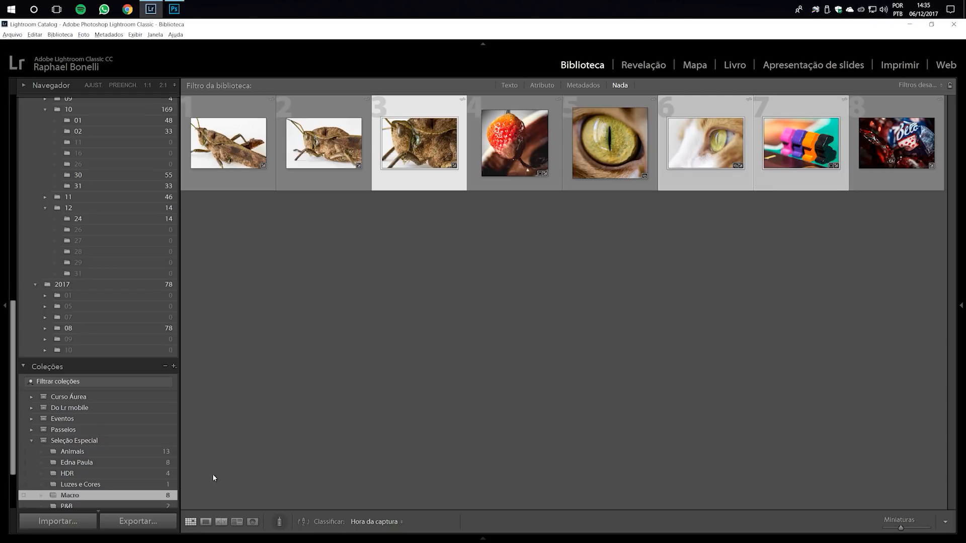
# Open Lightroom's Export Actions folder through the post-processing options for exporting the selected photos.
pyautogui.click(123, 523)
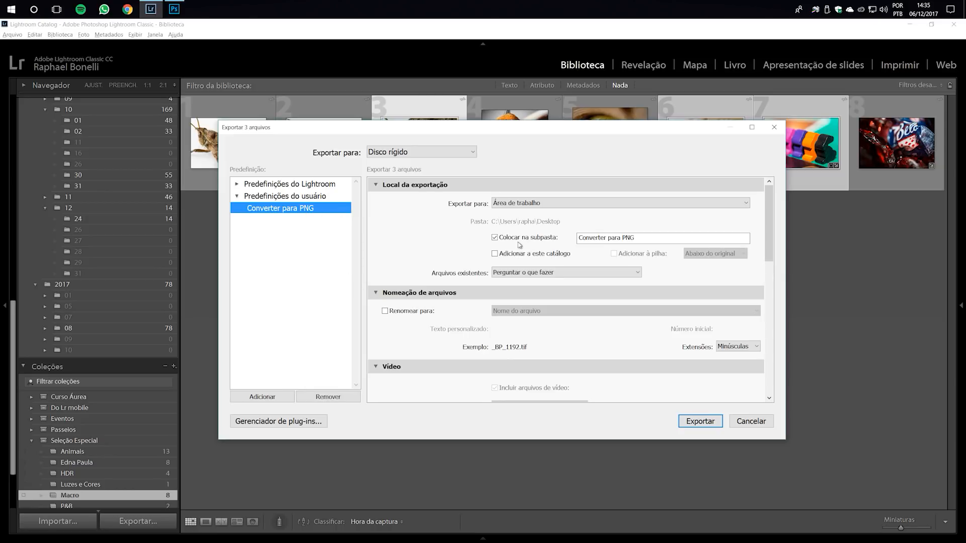
pyautogui.moveTo(769, 212); pyautogui.dragTo(777, 344)
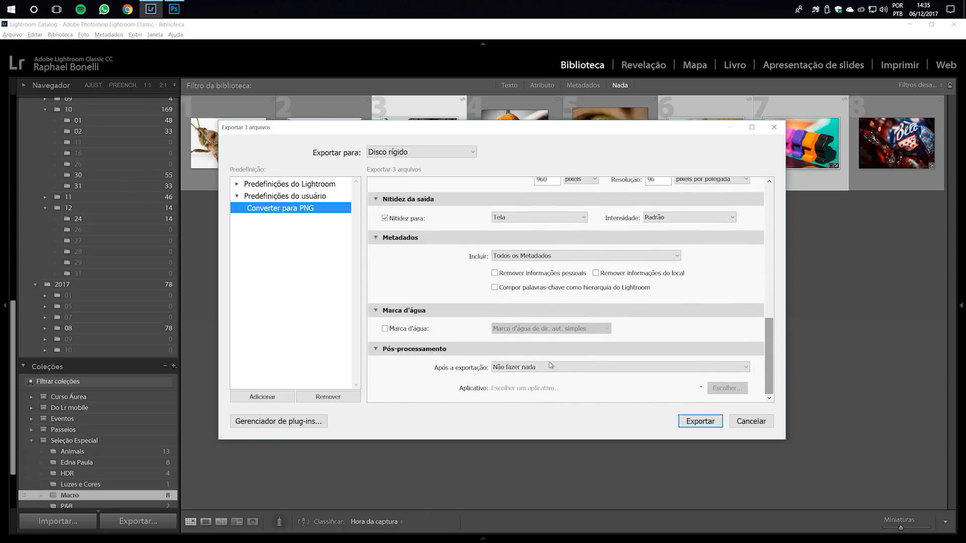
pyautogui.click(519, 371)
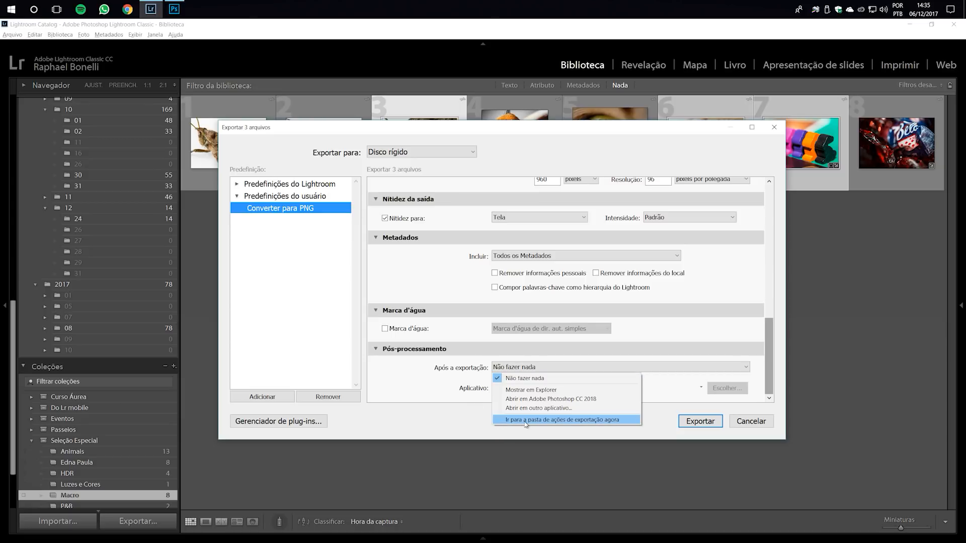
pyautogui.click(607, 423)
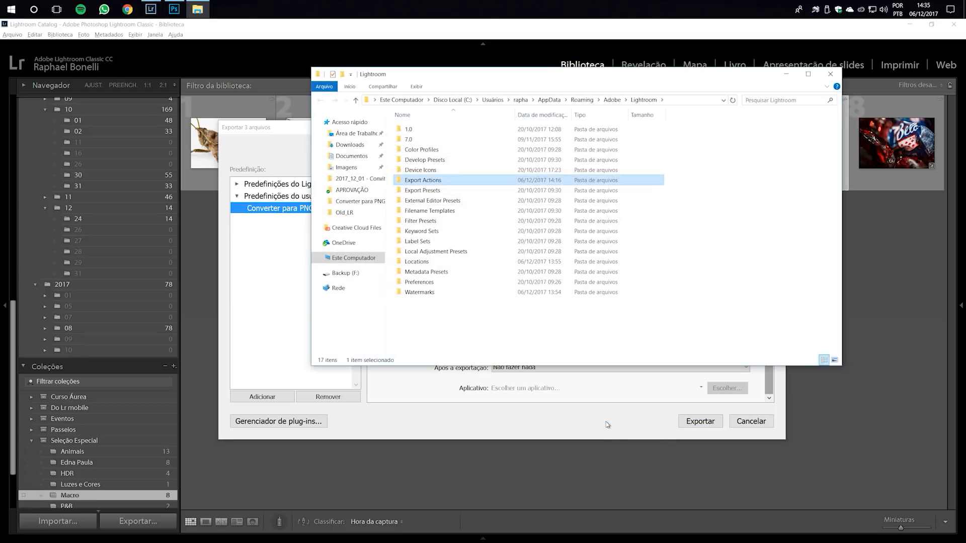
pyautogui.moveTo(459, 76); pyautogui.dragTo(514, 183)
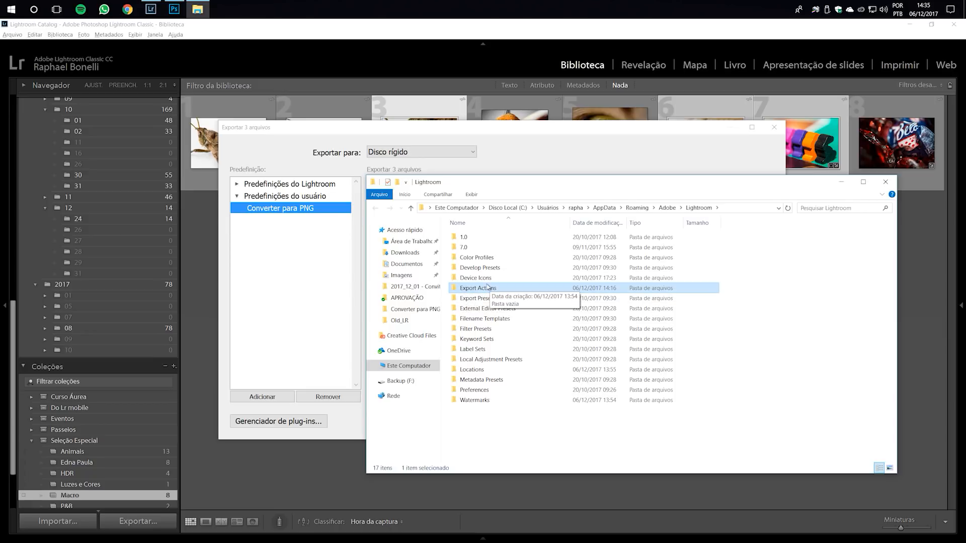
pyautogui.doubleClick(453, 291)
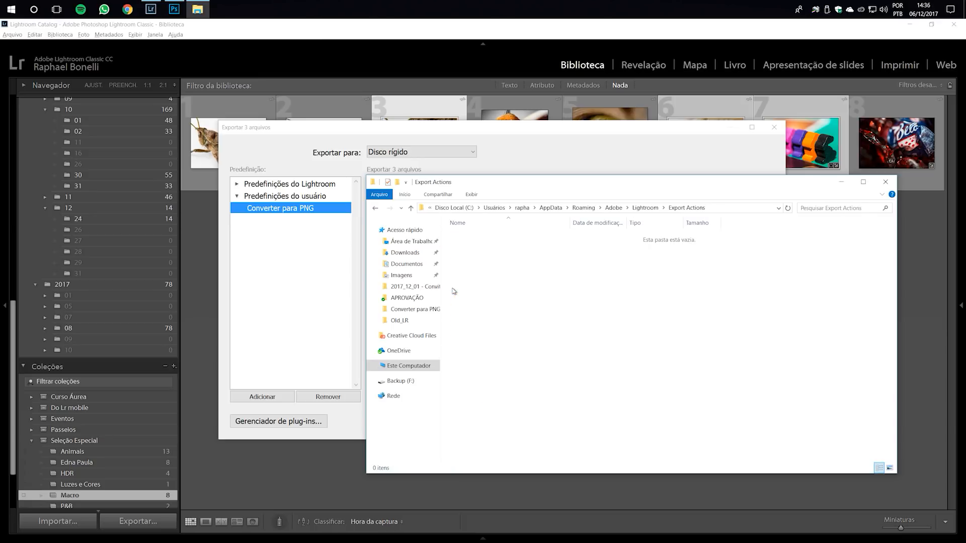
# Cancel the export dialog and move Converter PNG.exe from the desktop into the Export Actions folder, closing the folder window.
pyautogui.click(619, 137)
pyautogui.click(761, 422)
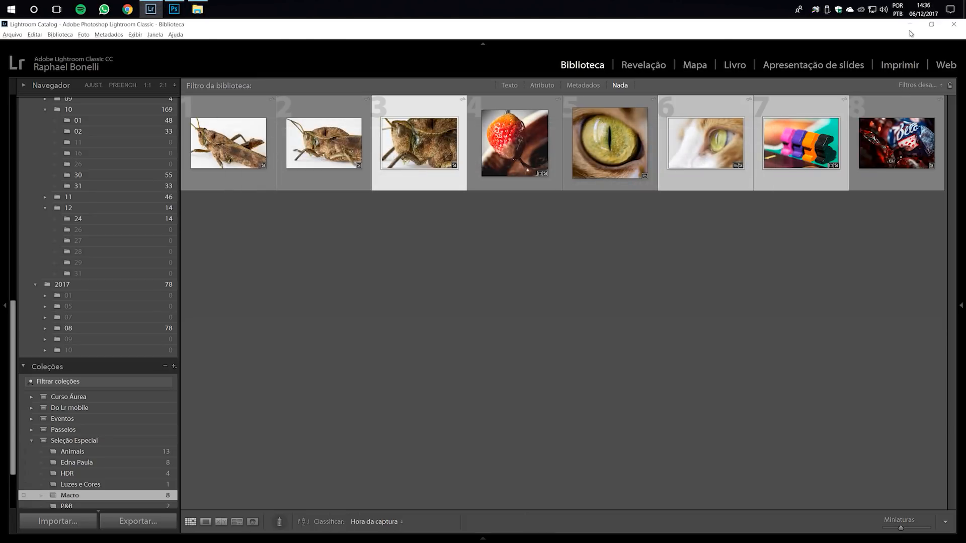
pyautogui.click(910, 26)
pyautogui.moveTo(25, 120); pyautogui.dragTo(570, 290)
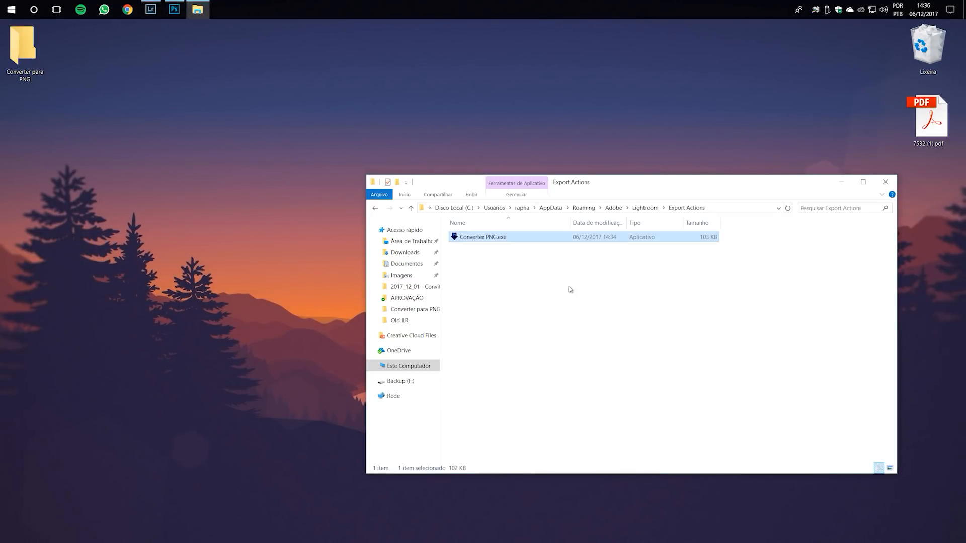
pyautogui.click(885, 183)
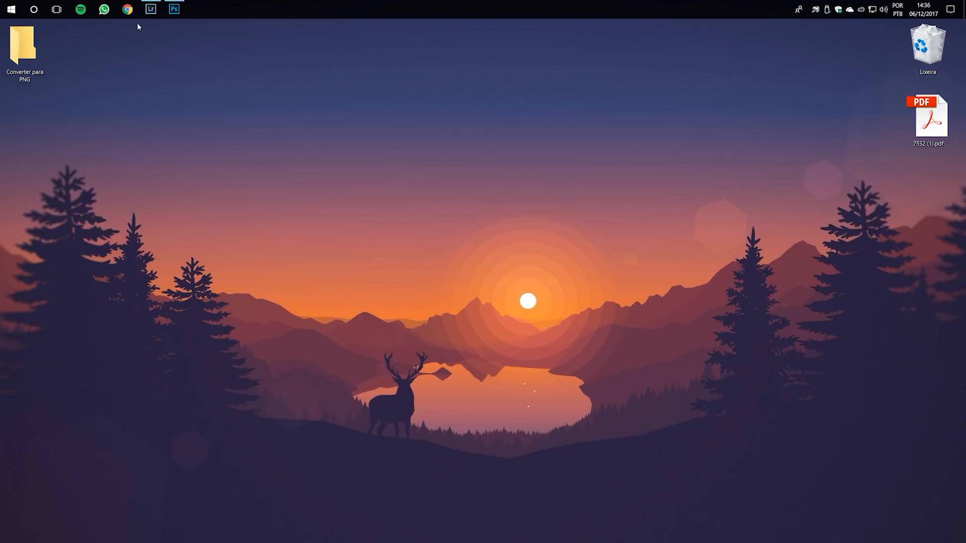
# Set the Lightroom export's post-processing to Converter PNG and update the Converter para PNG preset with the current settings.
pyautogui.click(151, 10)
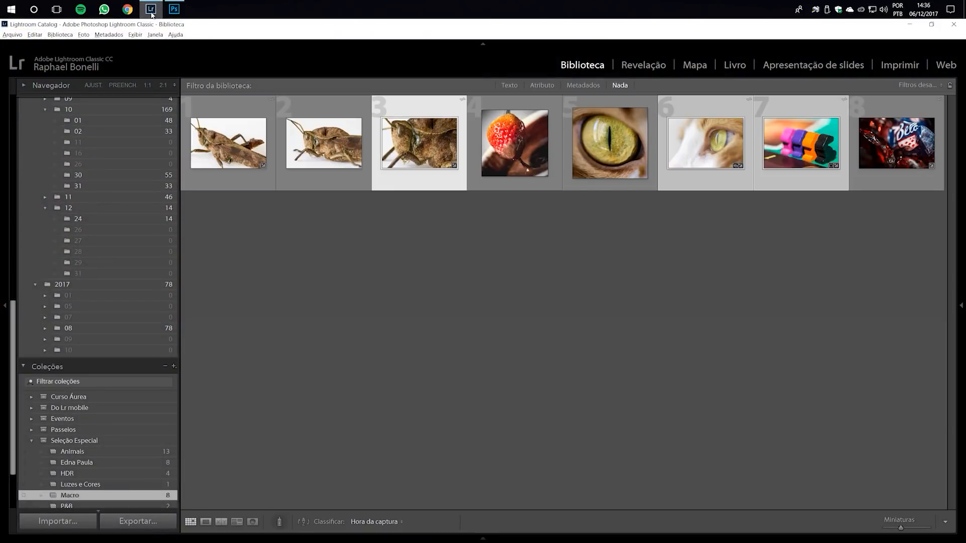
pyautogui.click(144, 524)
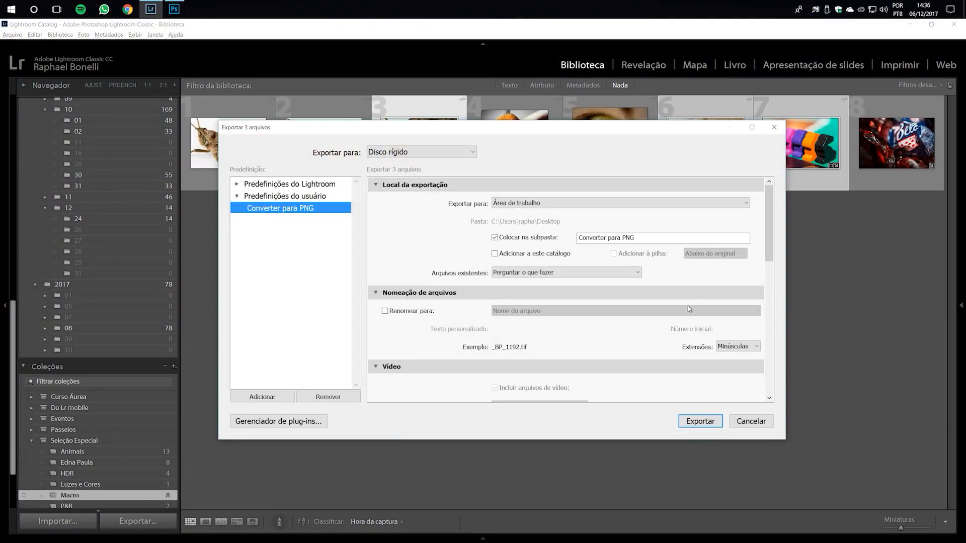
pyautogui.scroll(-10, 765, 236)
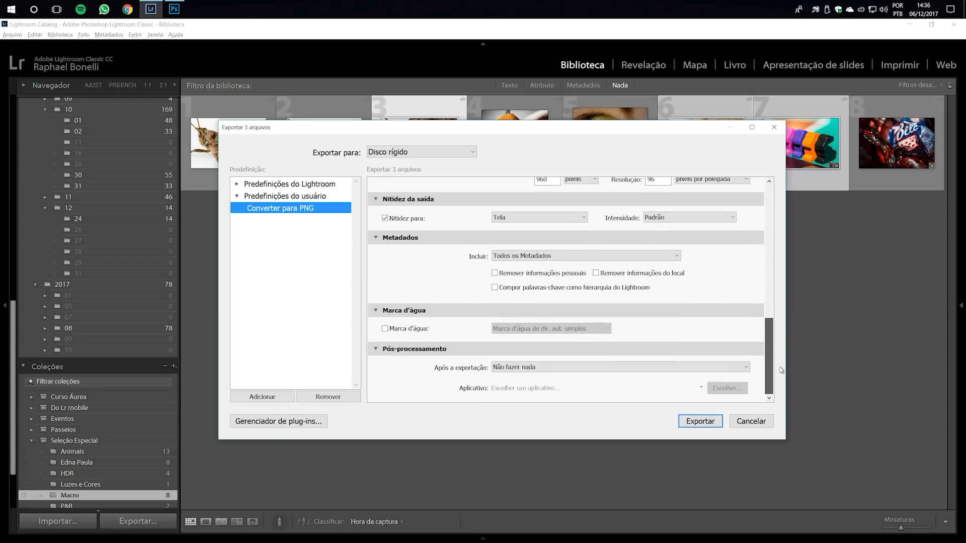
pyautogui.click(676, 367)
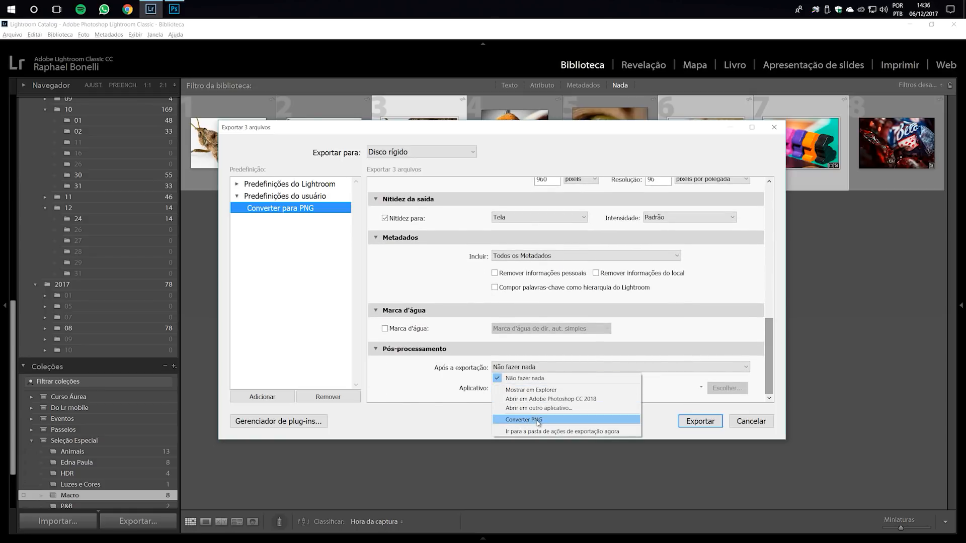
pyautogui.click(537, 423)
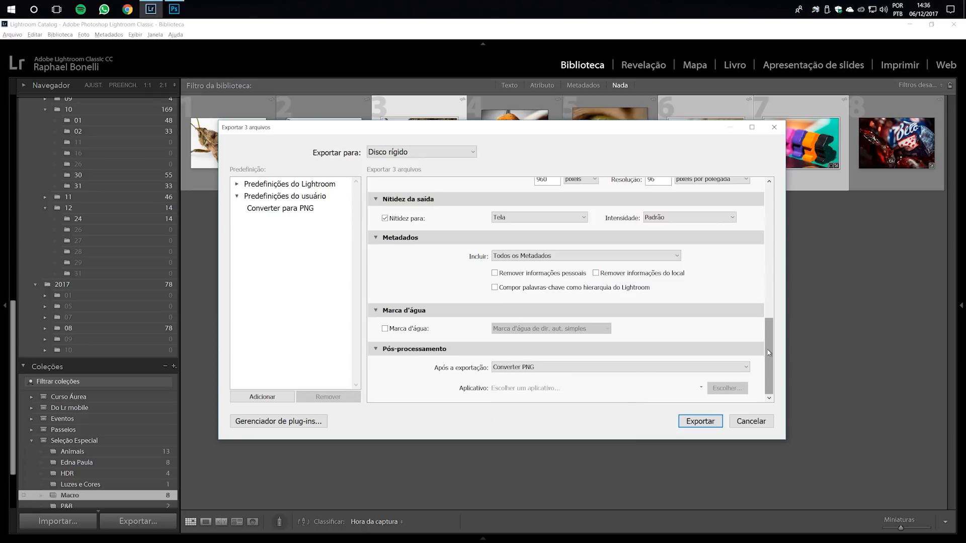
pyautogui.moveTo(769, 350); pyautogui.dragTo(778, 369)
pyautogui.rightClick(289, 212)
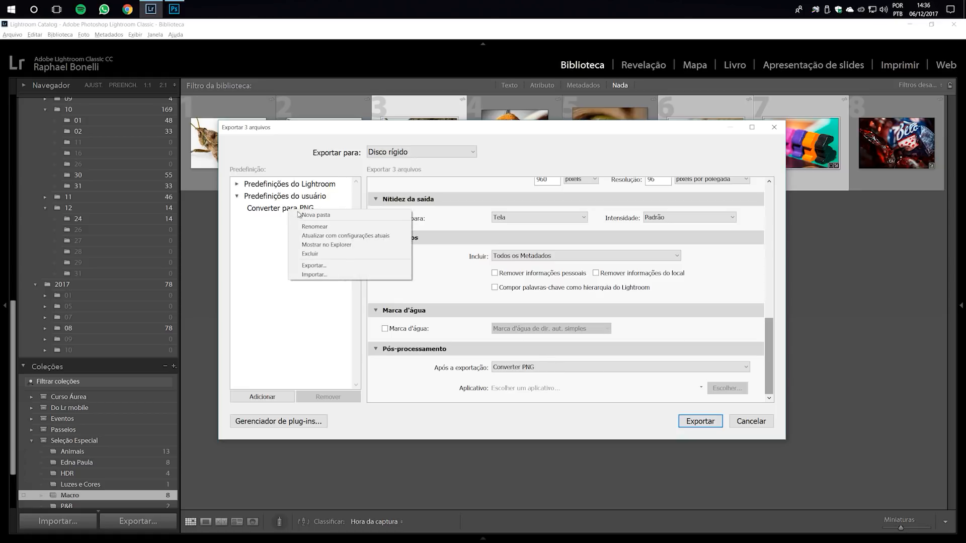
pyautogui.click(332, 236)
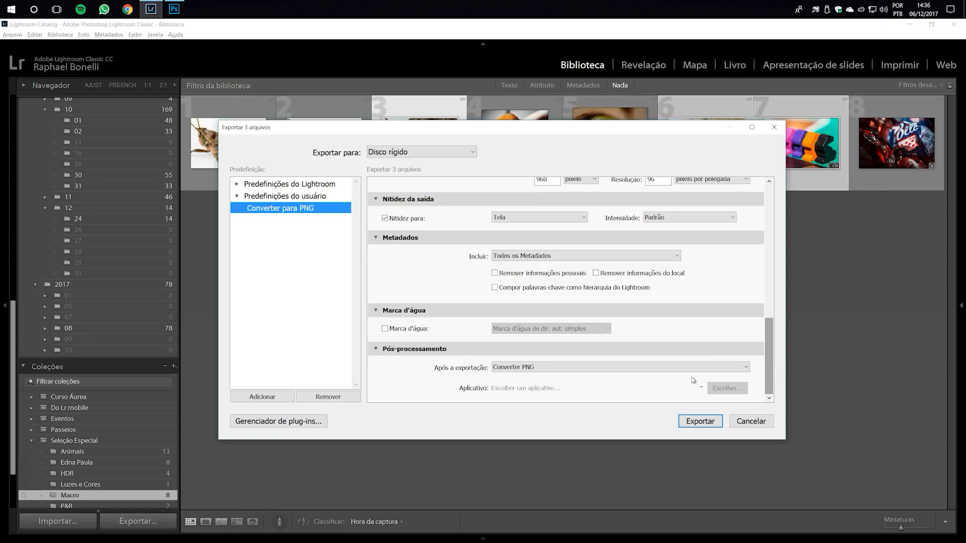
# Export the three selected photos and open the Converter para PNG folder on the desktop to check the resulting files.
pyautogui.scroll(10, 695, 382)
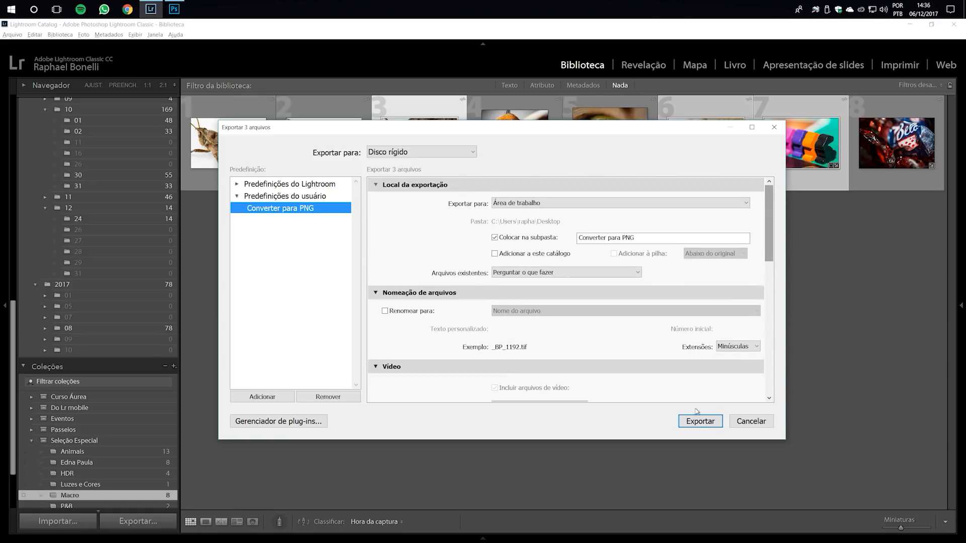
pyautogui.click(699, 422)
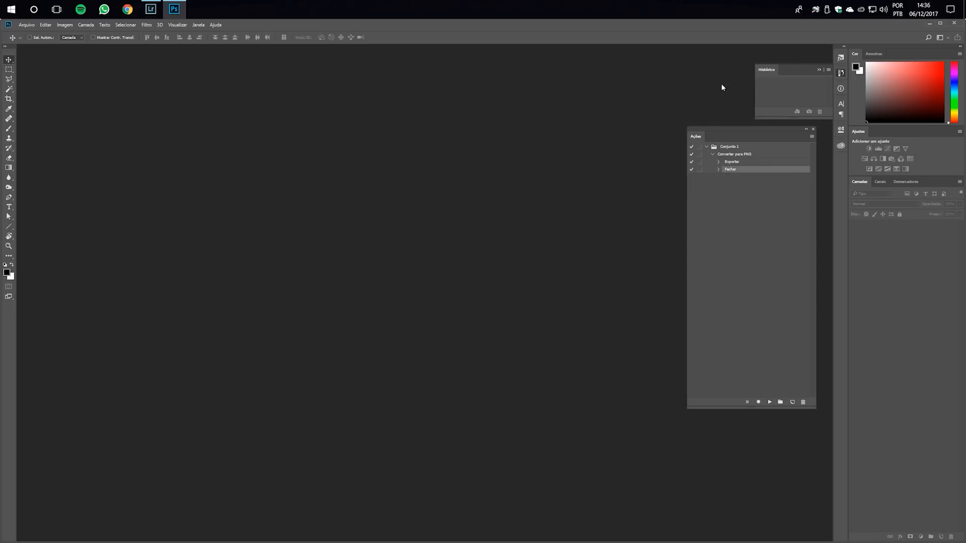
pyautogui.click(929, 23)
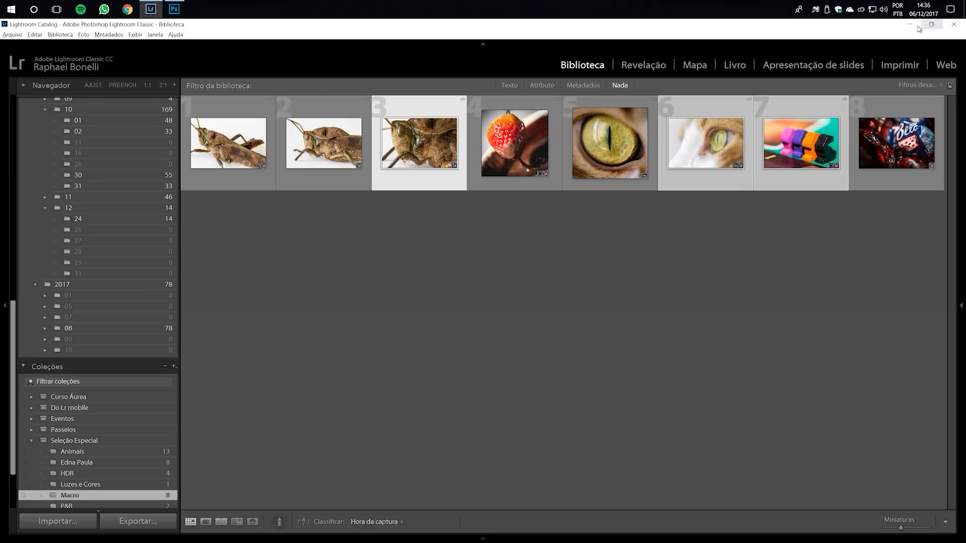
pyautogui.click(910, 24)
pyautogui.doubleClick(22, 51)
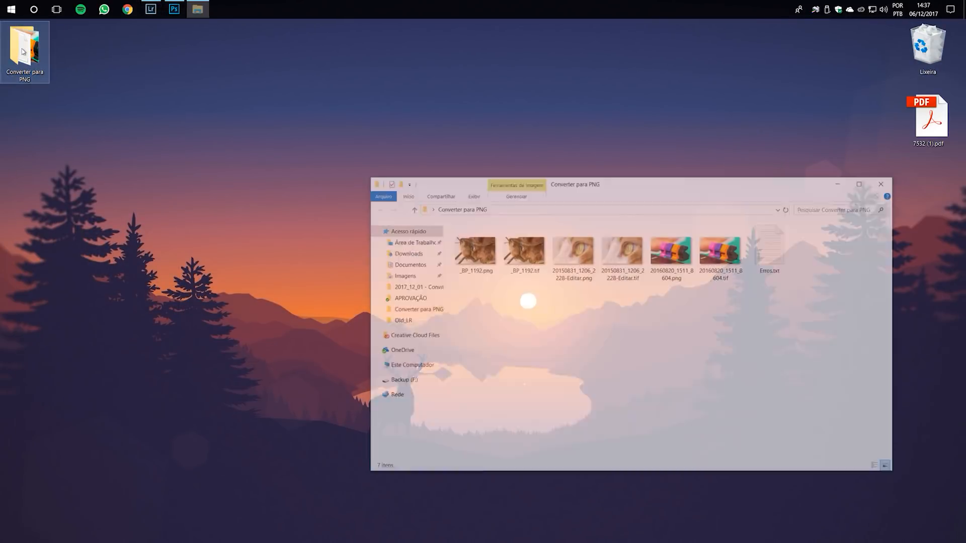
# Check the exported PNG files of the three photos in the Converter para PNG folder.
pyautogui.click(485, 260)
pyautogui.click(574, 258)
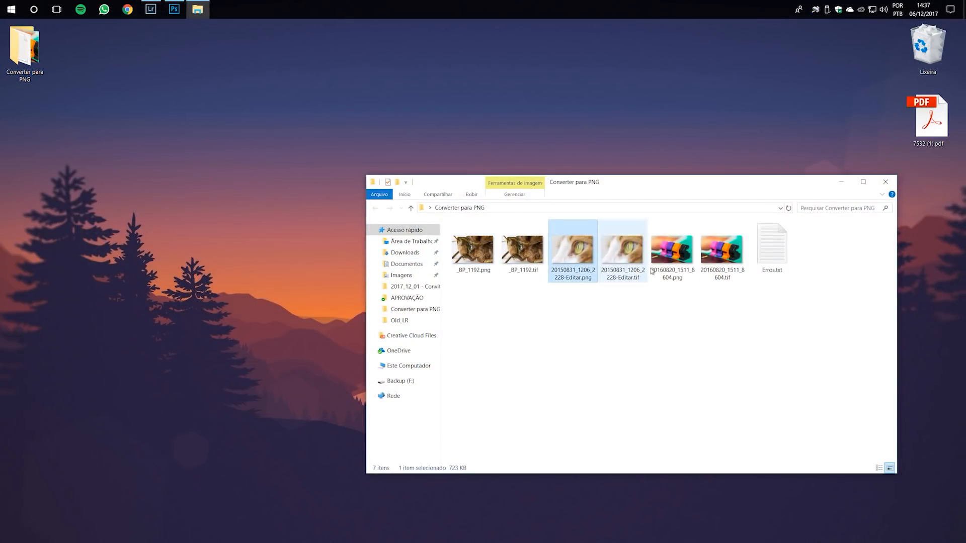
pyautogui.click(665, 276)
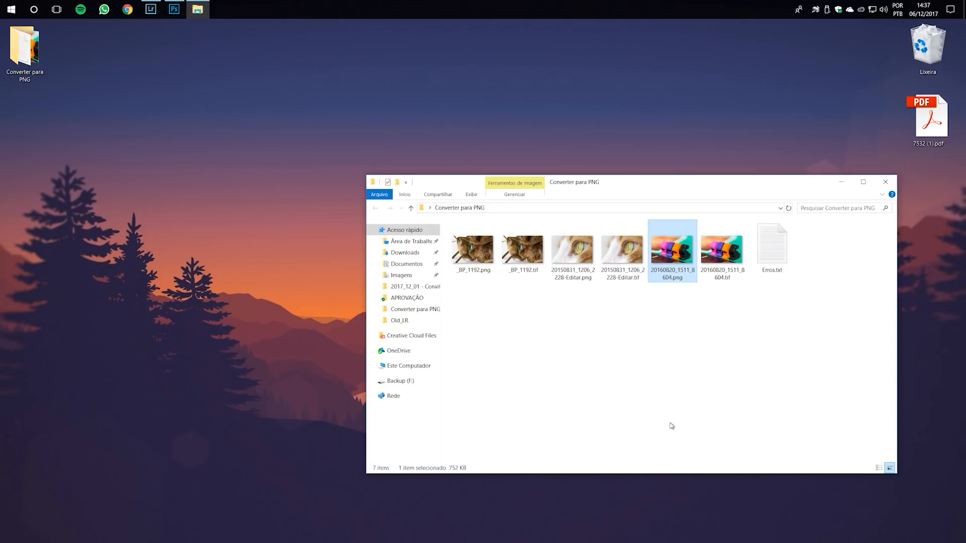
# Move all the files in the Converter para PNG folder to the Recycle Bin and close the folder window.
pyautogui.moveTo(829, 321); pyautogui.dragTo(466, 241)
pyautogui.moveTo(779, 250); pyautogui.dragTo(927, 45)
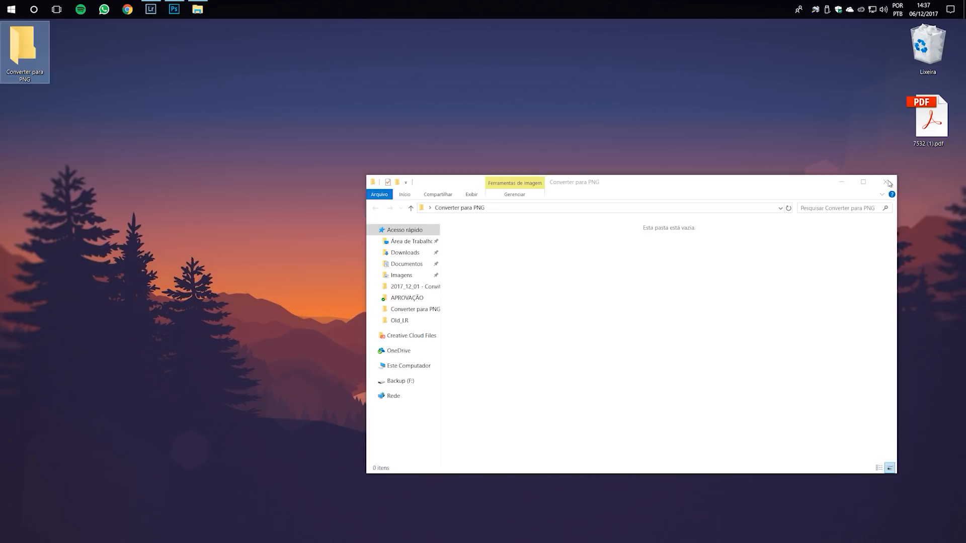
pyautogui.click(886, 182)
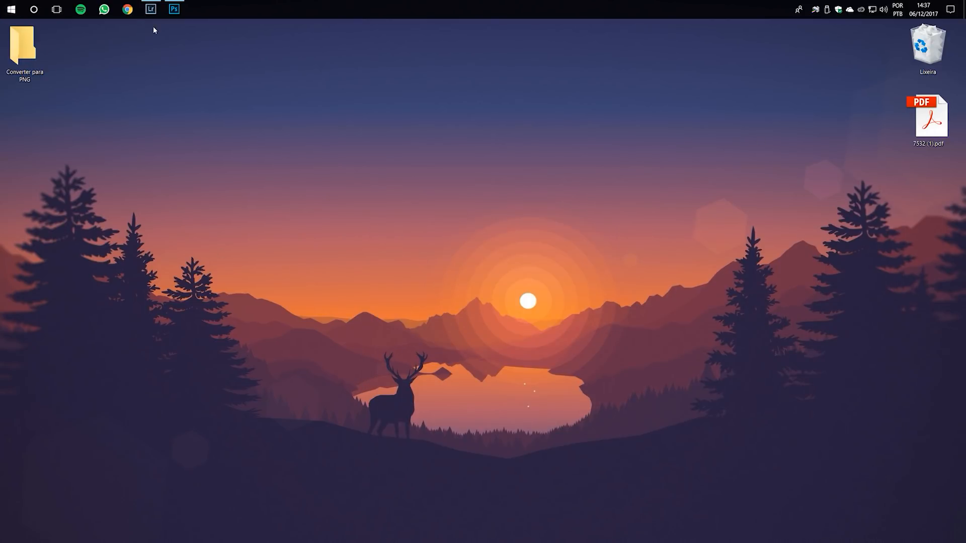
# In Lightroom, export the strawberry, cat-eye close-up and soda can photos (4, 5 and 8) with the Converter para PNG preset.
pyautogui.click(151, 10)
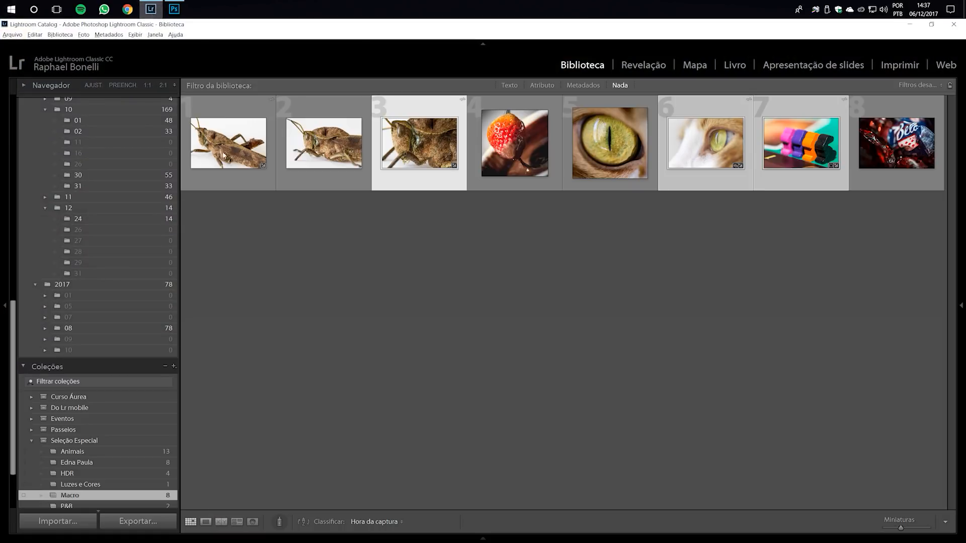
pyautogui.click(528, 132)
pyautogui.keyDown('ctrl'); pyautogui.click(628, 141); pyautogui.keyUp('ctrl')
pyautogui.keyDown('ctrl'); pyautogui.click(900, 139); pyautogui.keyUp('ctrl')
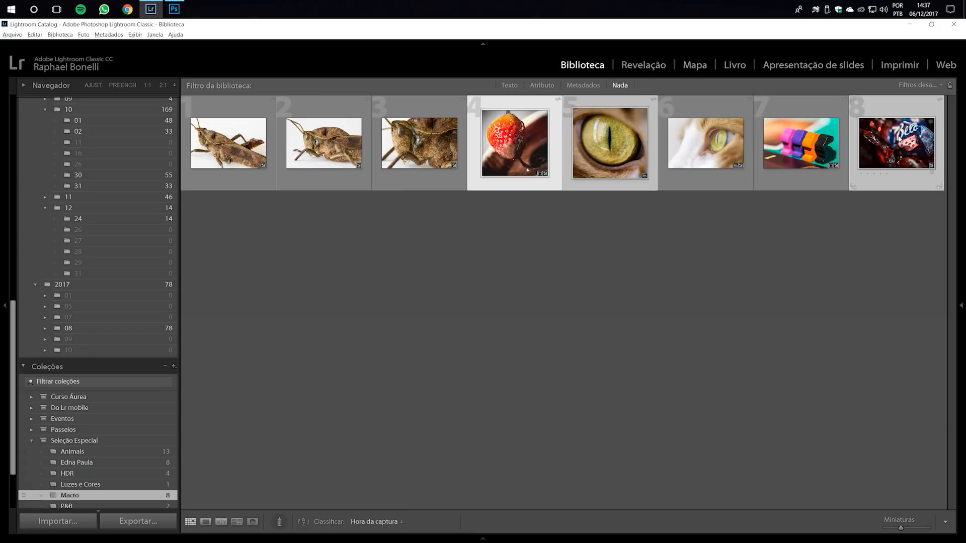
pyautogui.rightClick(610, 137)
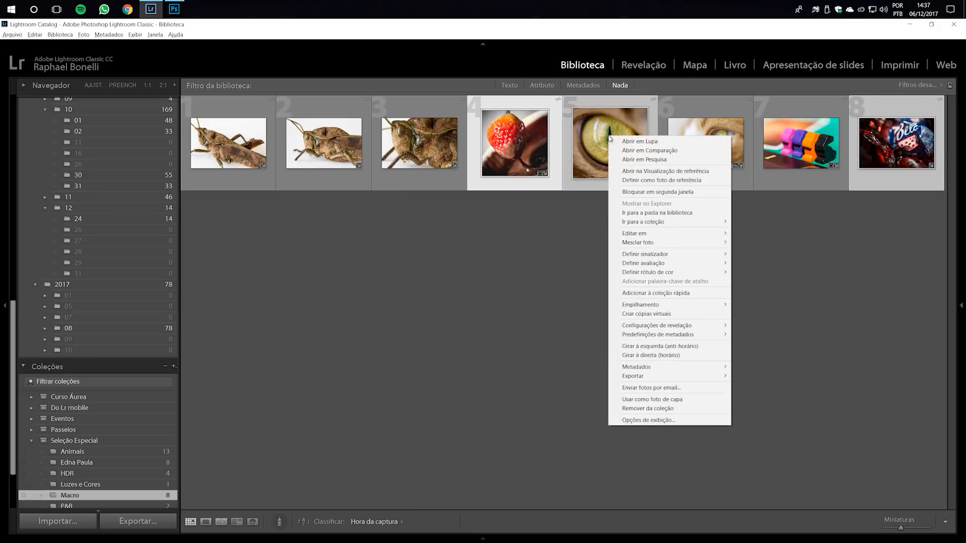
pyautogui.moveTo(642, 379)
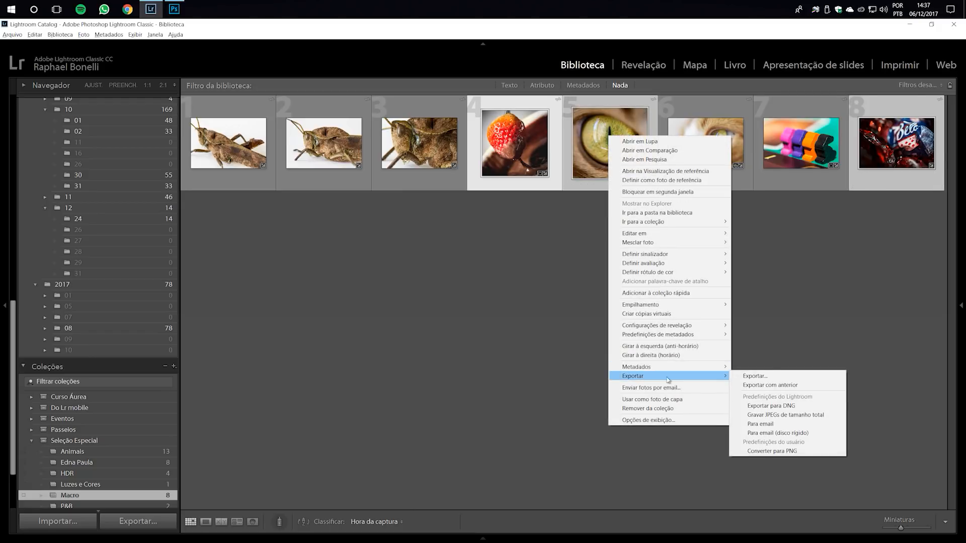
pyautogui.click(776, 452)
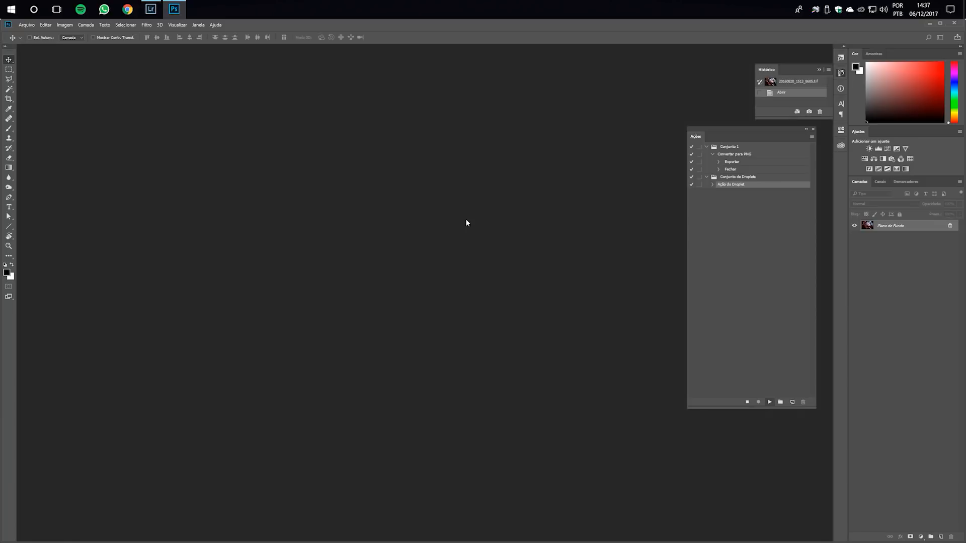
# Minimize Photoshop and Lightroom, check the exported files in the desktop's Converter para PNG folder and close its window.
pyautogui.click(929, 24)
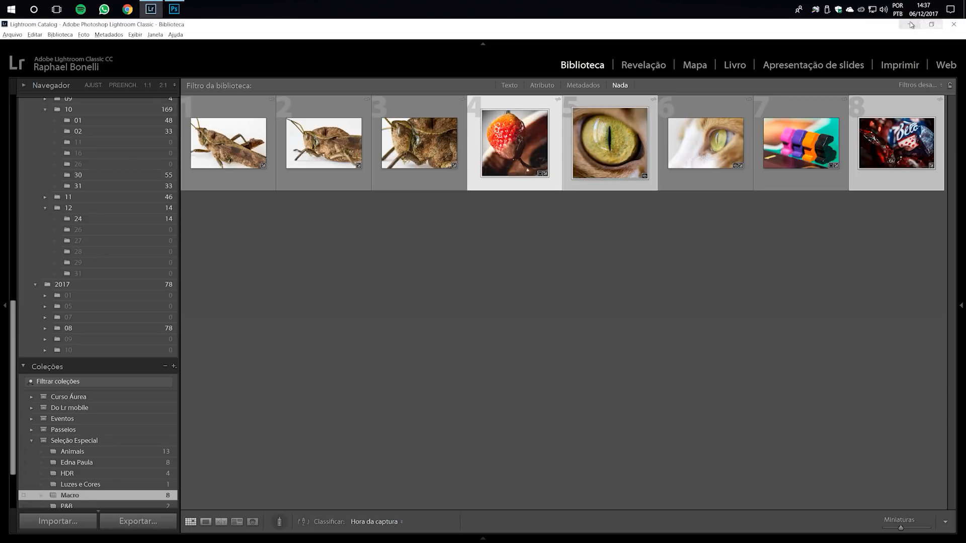
pyautogui.click(910, 24)
pyautogui.doubleClick(44, 53)
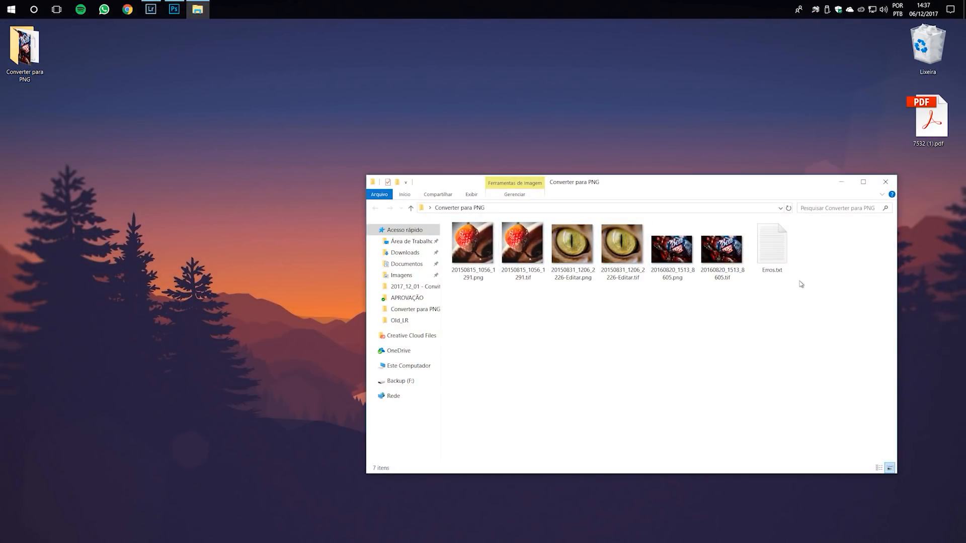
pyautogui.click(885, 182)
pyautogui.click(174, 9)
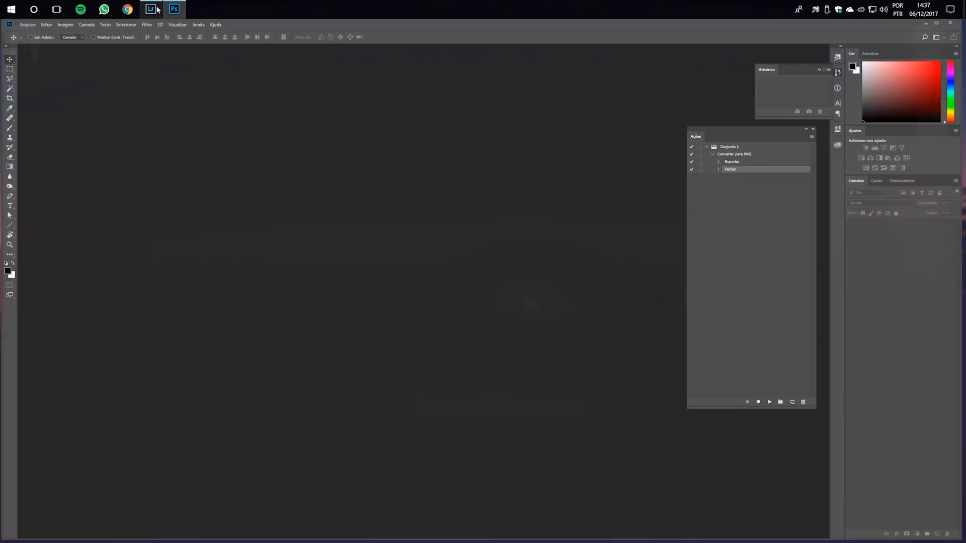
pyautogui.click(154, 9)
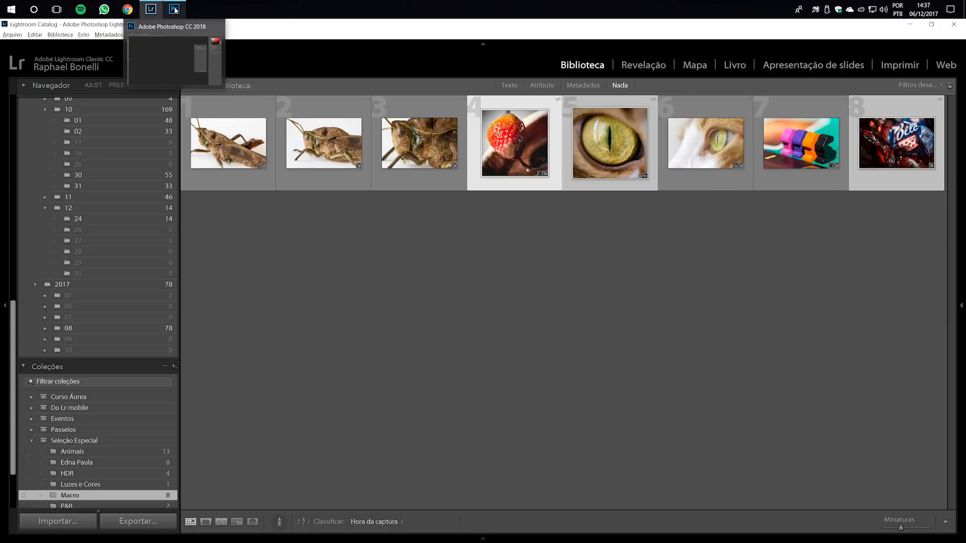
pyautogui.click(173, 9)
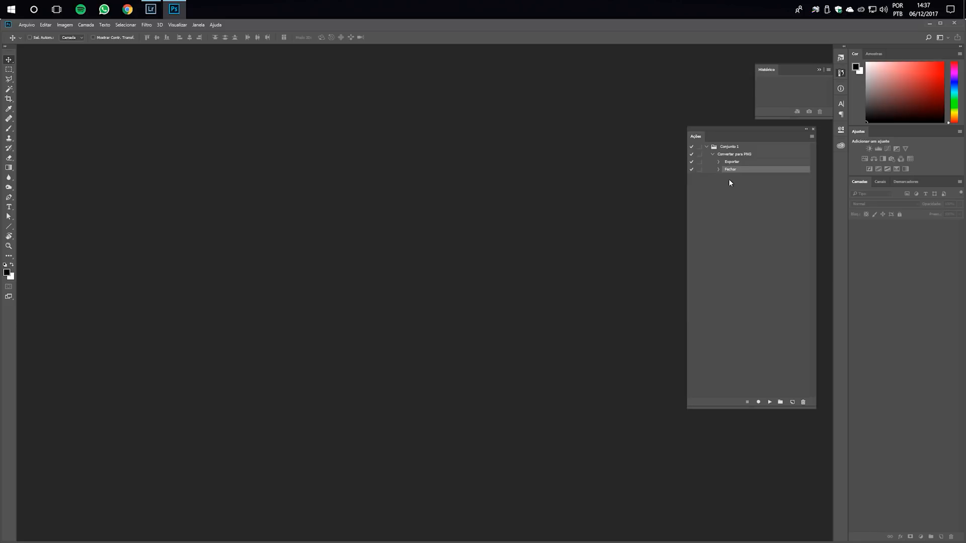
pyautogui.click(151, 9)
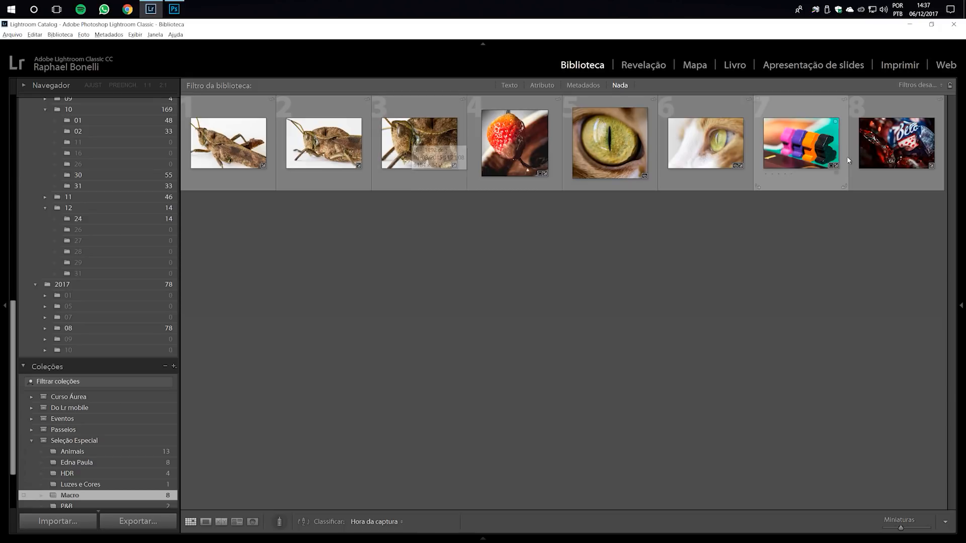
pyautogui.click(174, 9)
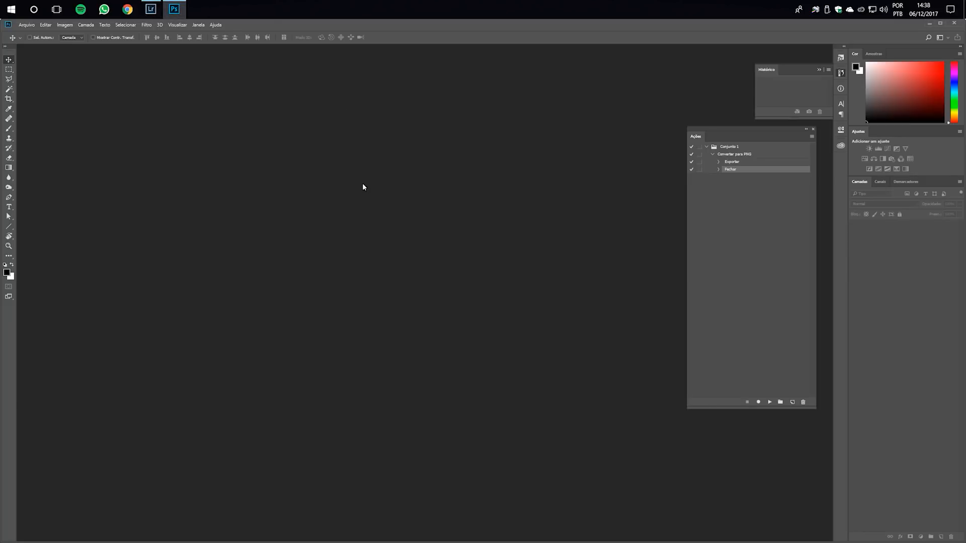